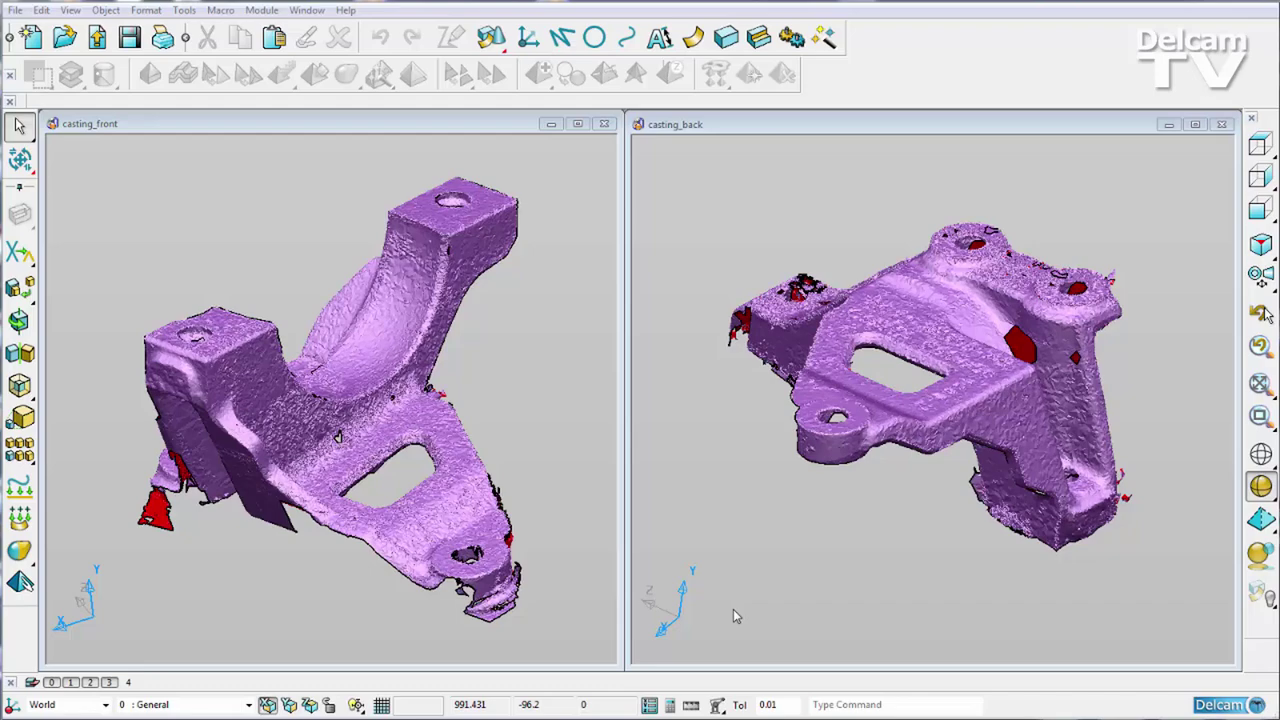
Step: Copy the scan mesh from casting_back into casting_front, maximise the casting_front window and clear the selection
mouse_move(874, 531)
middle_mouse_down()
mouse_move(854, 569)
mouse_move(890, 516)
middle_mouse_up()
middle_click_drag(556, 498, 429, 425)
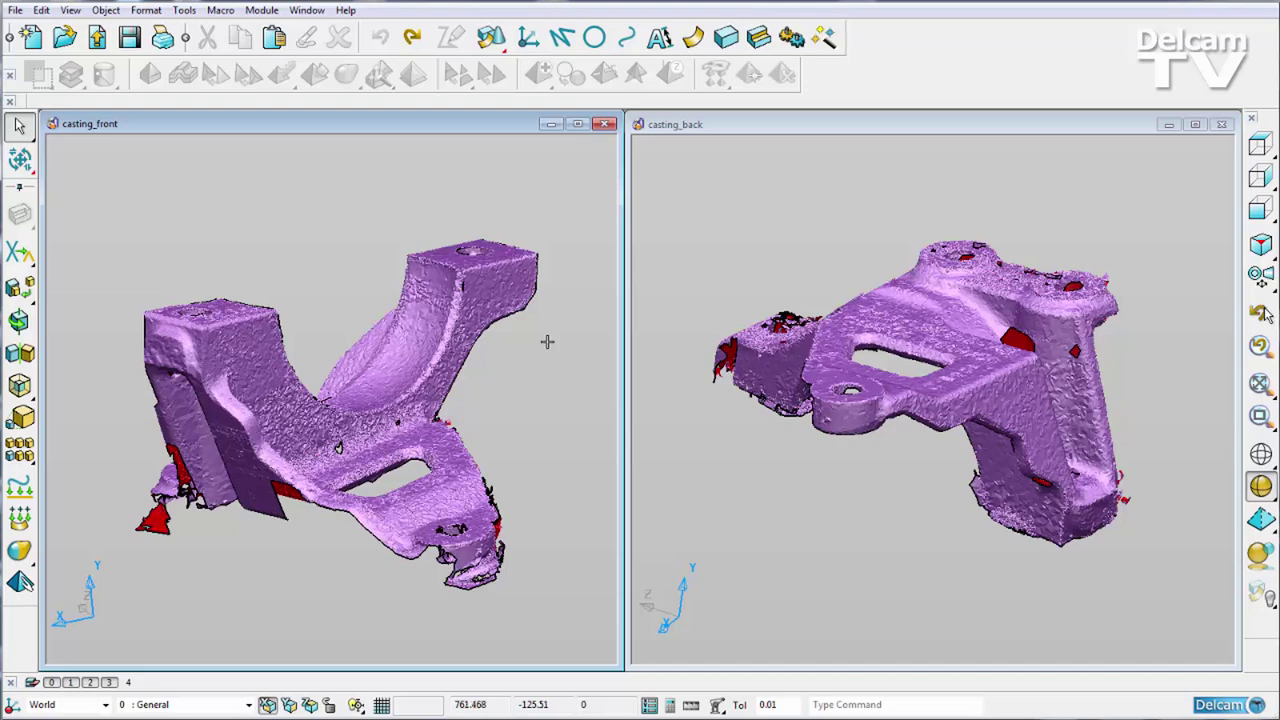
left_click(898, 320)
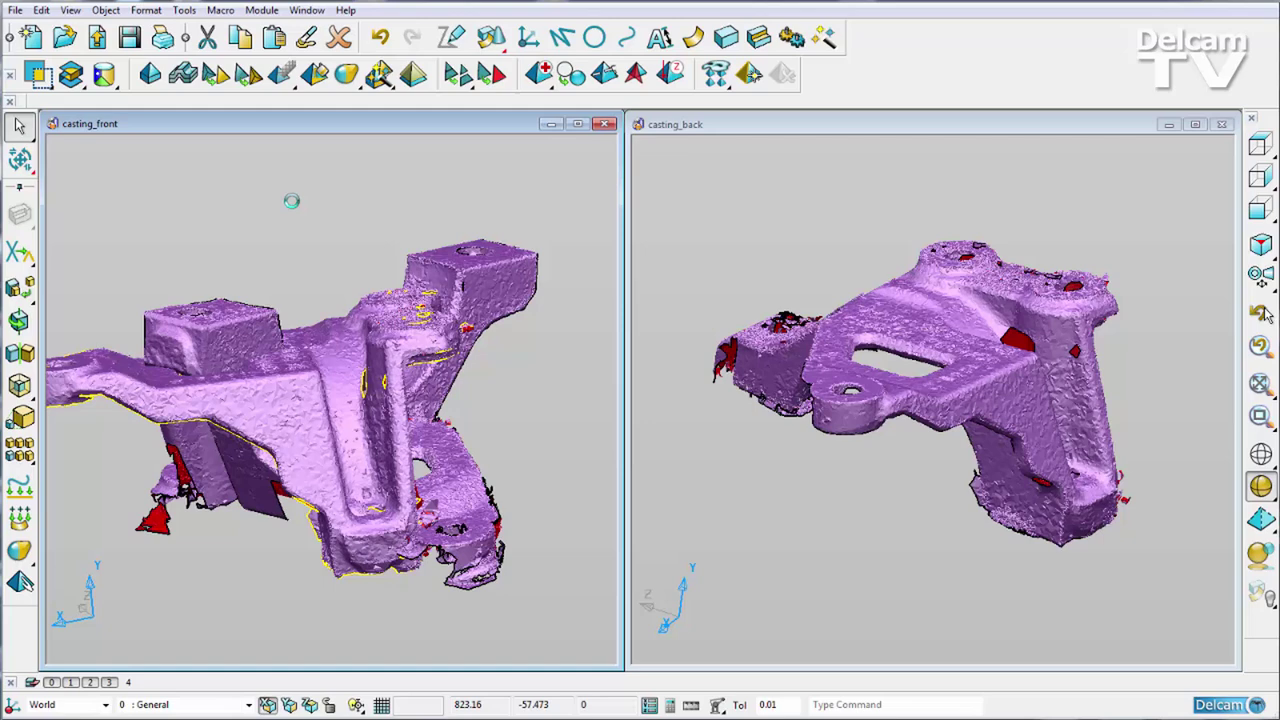
left_click(578, 124)
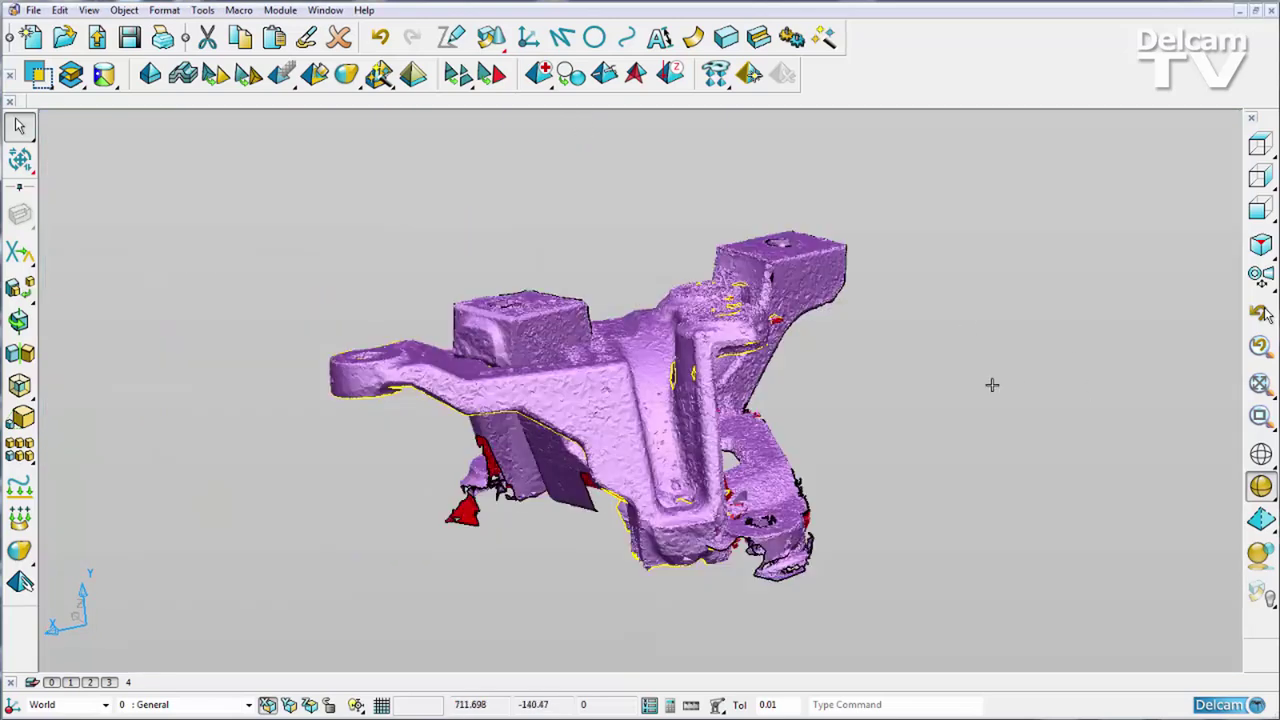
middle_click_drag(915, 366, 915, 366)
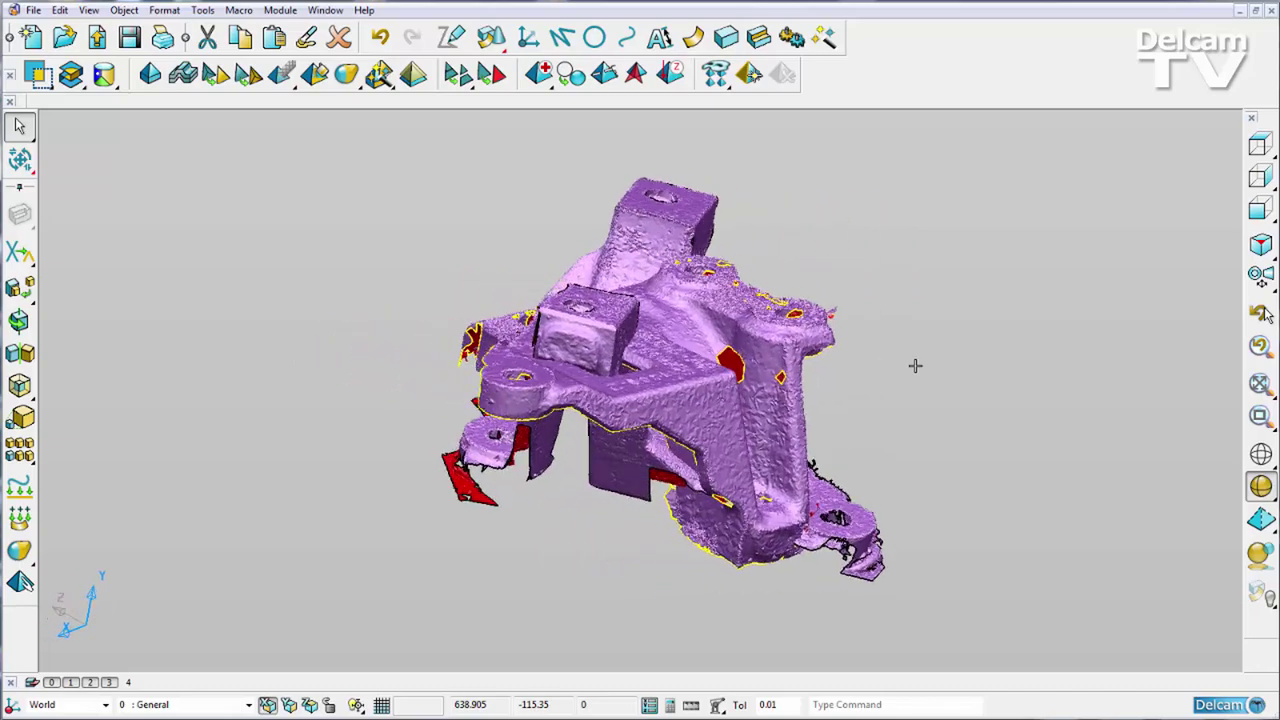
left_click(915, 366)
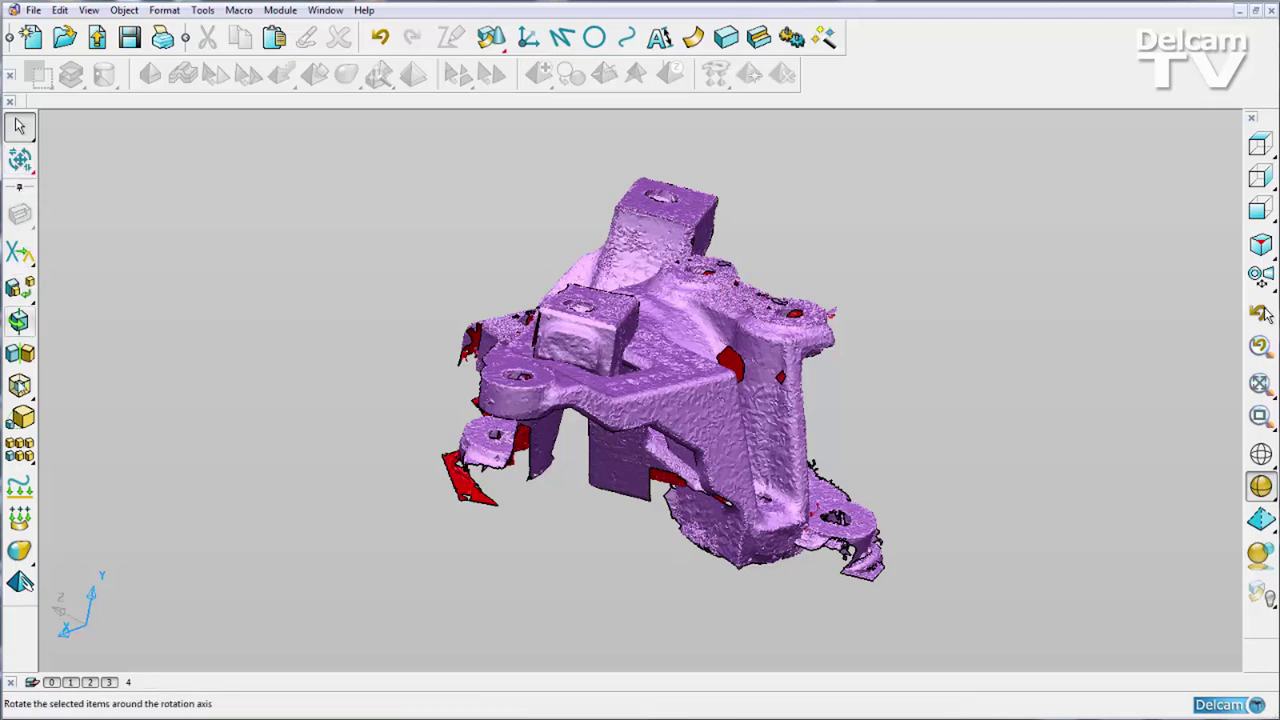
Step: Start aligning items, choosing the pasted back scan as the alignment item and the front scan as the fixed item
mouse_move(25, 295)
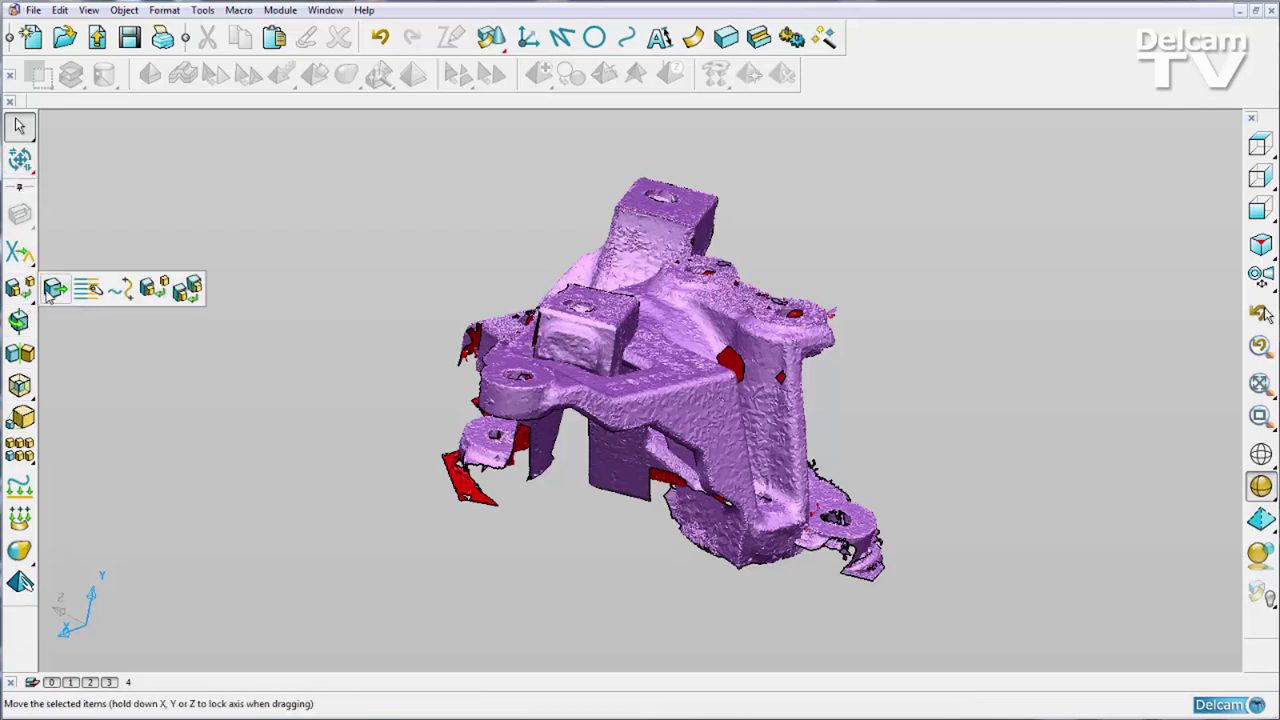
left_click(153, 290)
left_click_drag(584, 28, 186, 155)
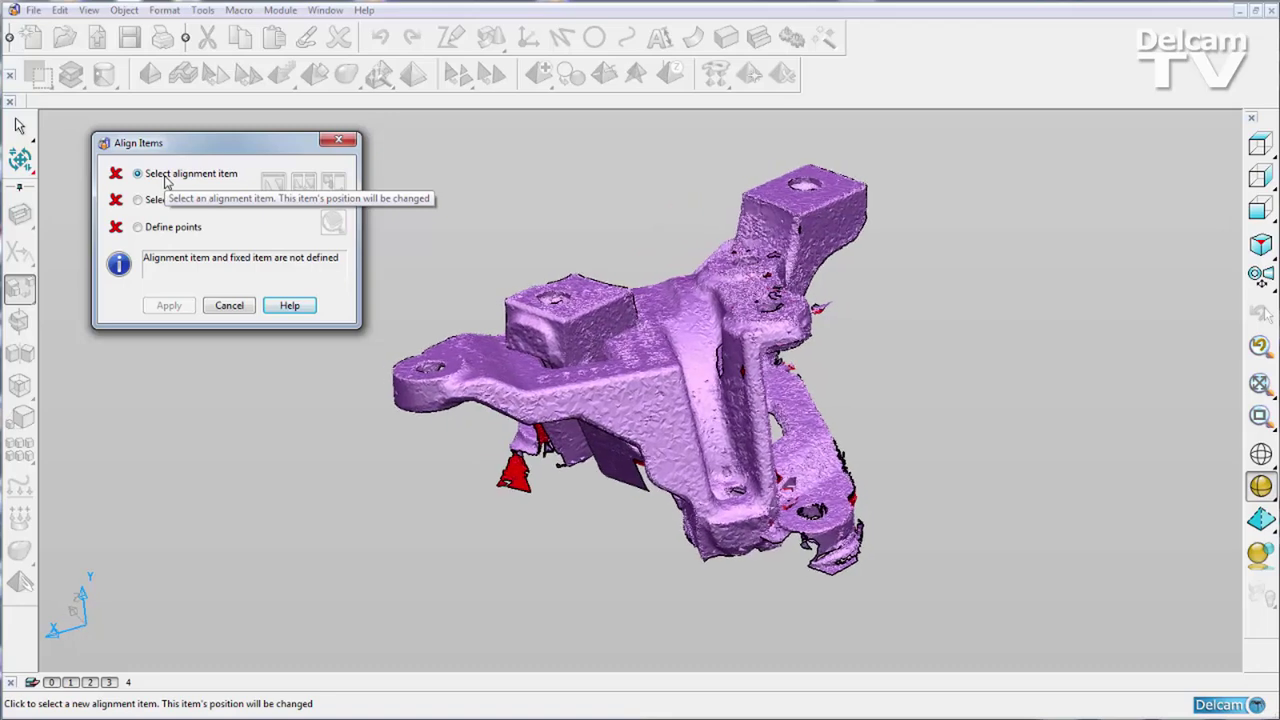
left_click(651, 398)
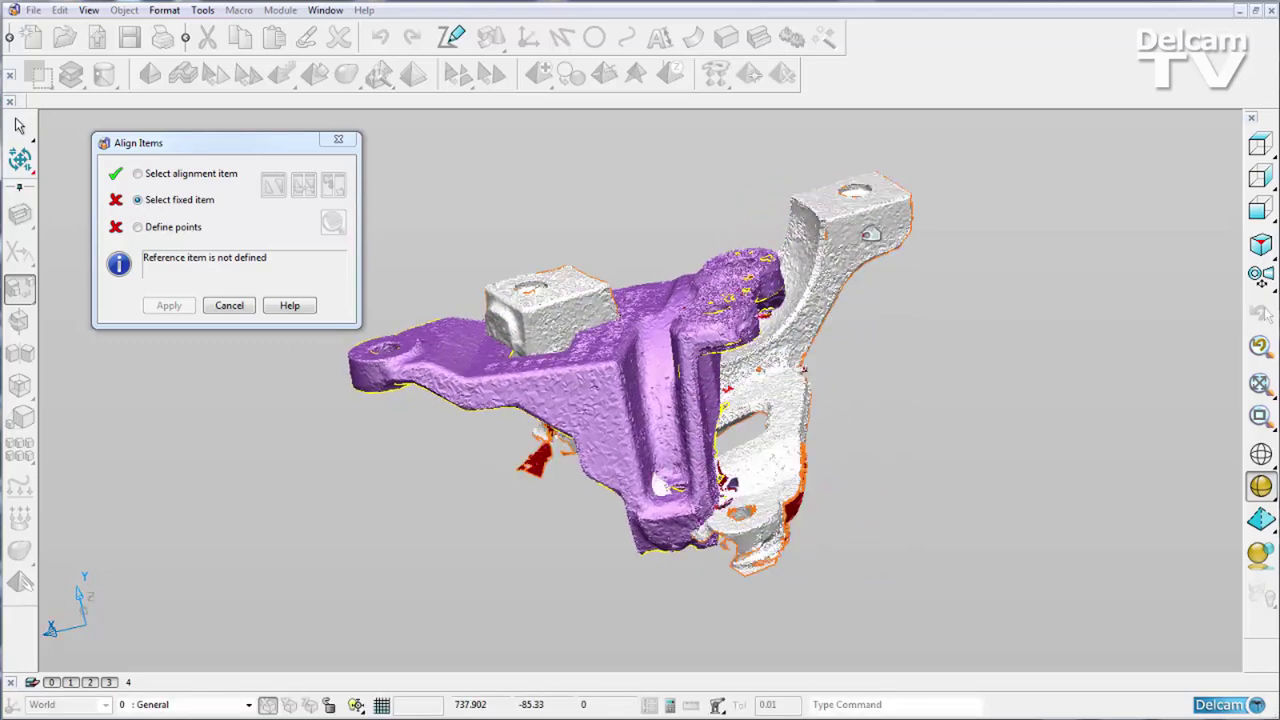
left_click(870, 234)
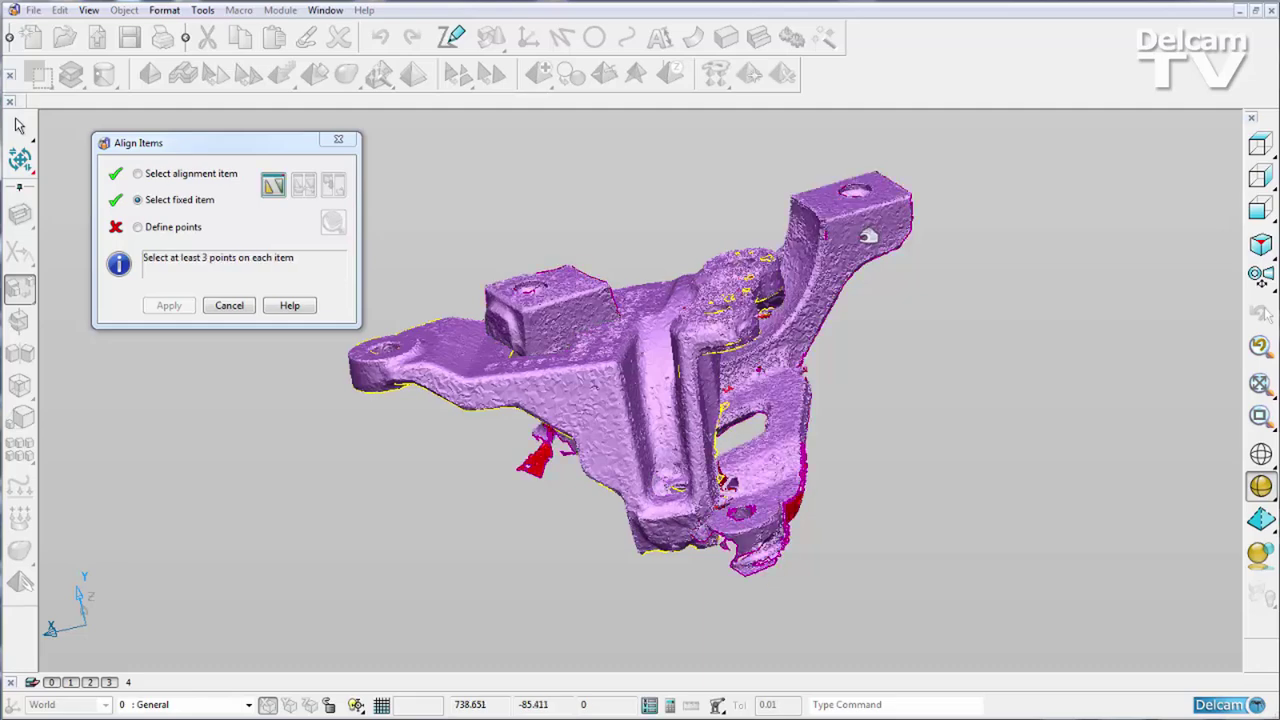
Step: Switch to defining points with both items shown side by side, and orient each scan to the same view of its curved arch
left_click(138, 227)
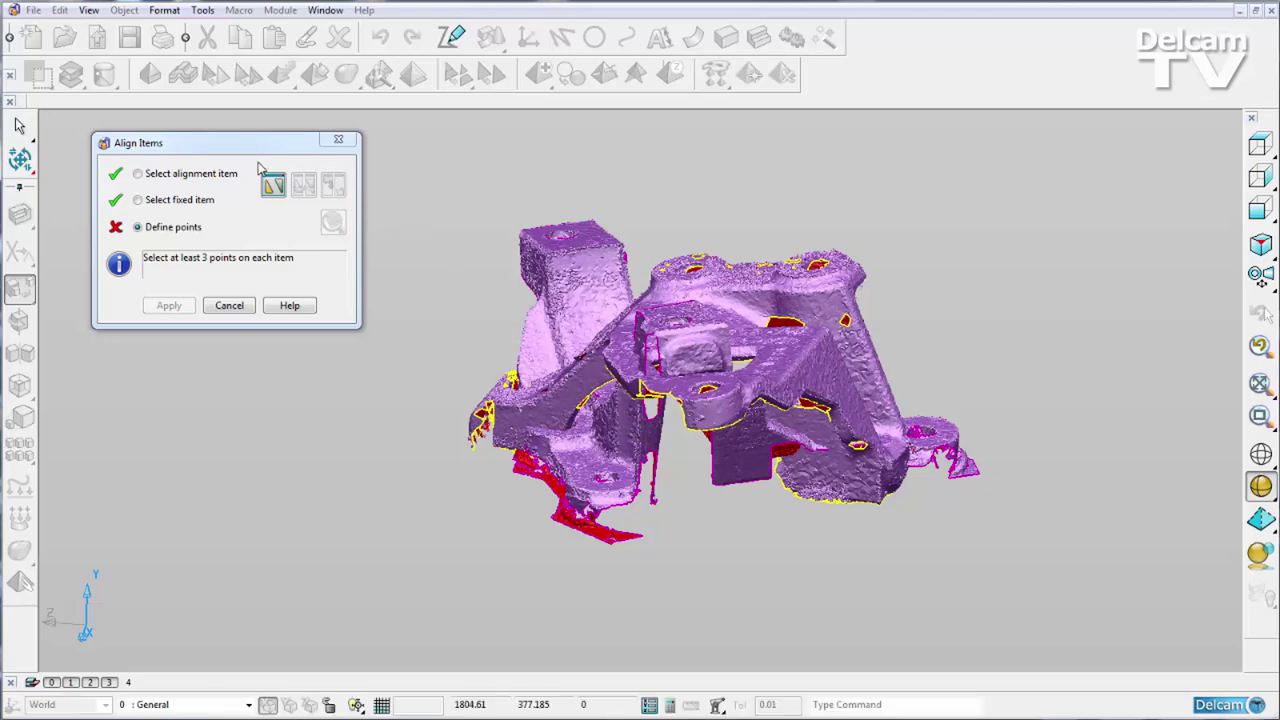
left_click(270, 190)
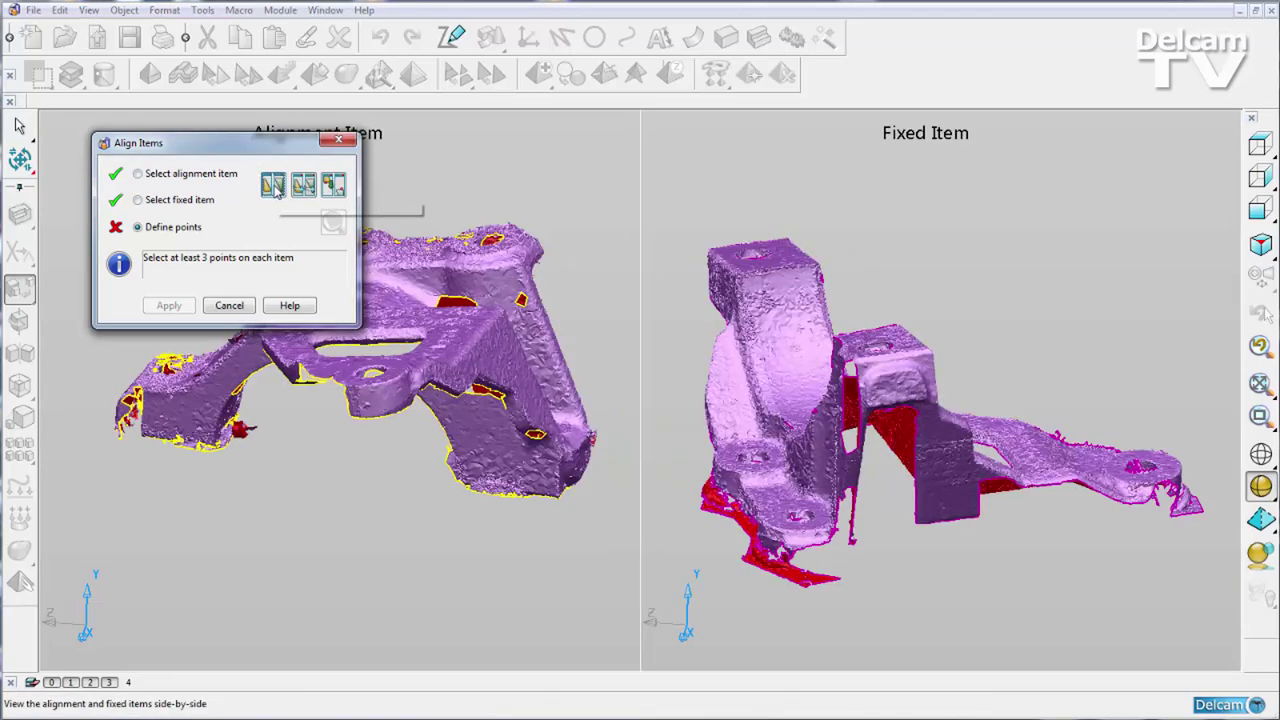
left_click_drag(267, 153, 672, 50)
middle_click_drag(396, 336, 322, 378)
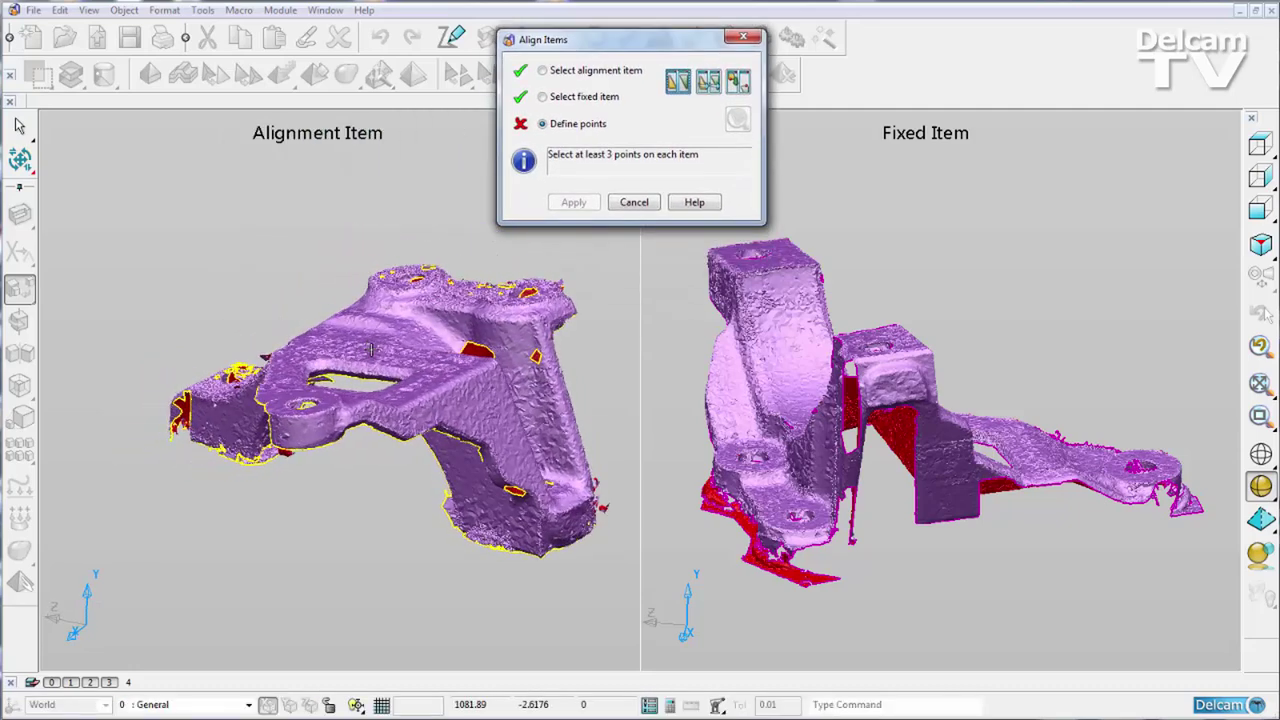
middle_click_drag(938, 380, 936, 383)
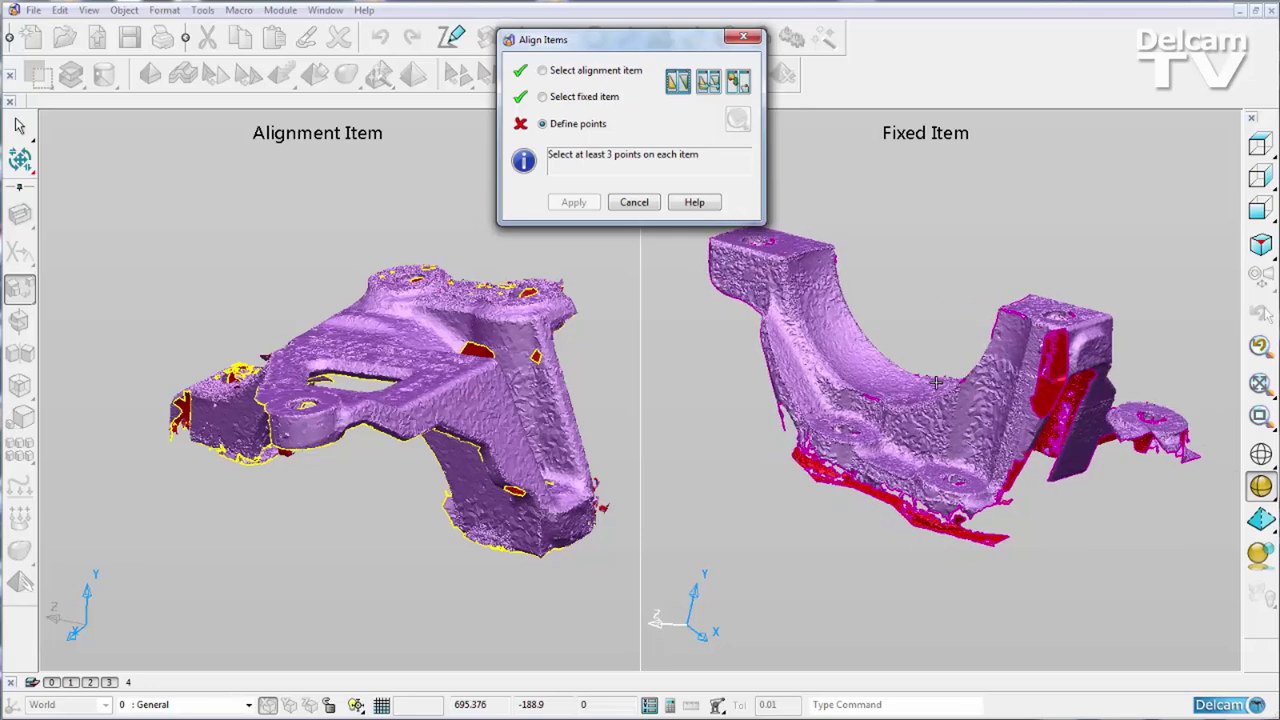
middle_click_drag(482, 430, 374, 446)
middle_click_drag(948, 436, 915, 428)
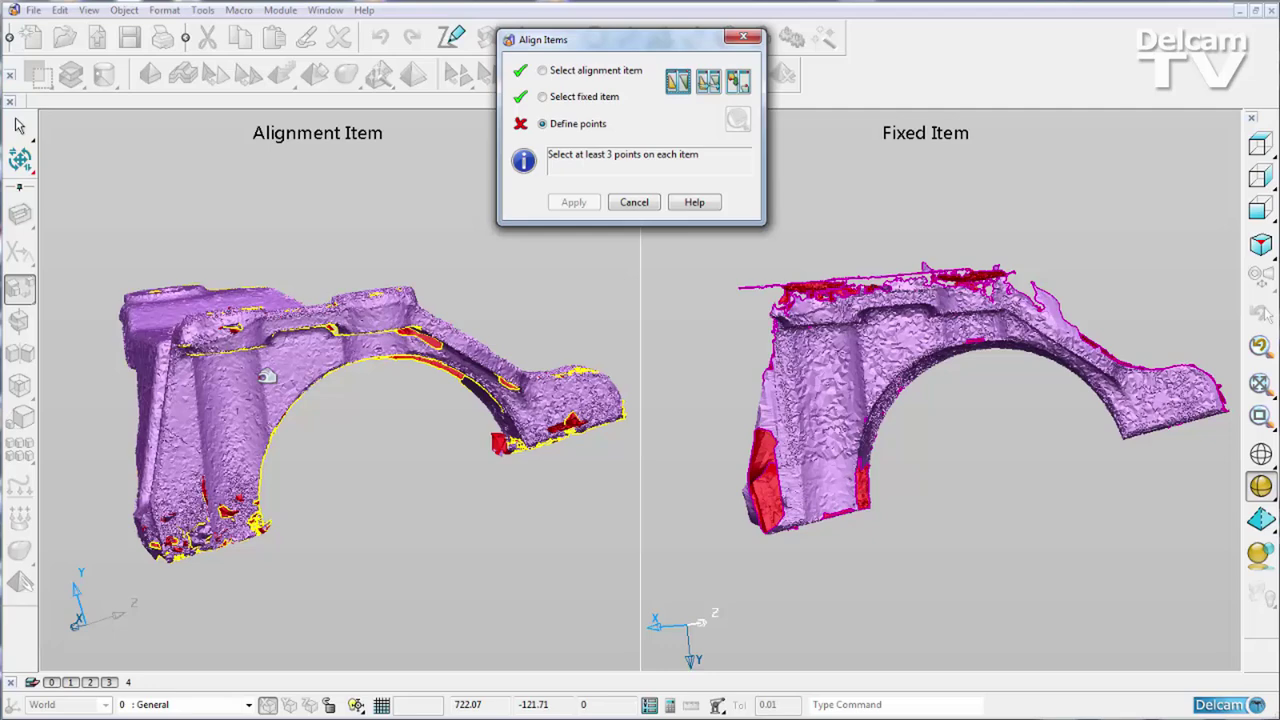
mouse_move(815, 368)
middle_mouse_down()
mouse_move(797, 344)
mouse_move(838, 358)
mouse_move(825, 364)
middle_mouse_up()
middle_click_drag(172, 372, 188, 370)
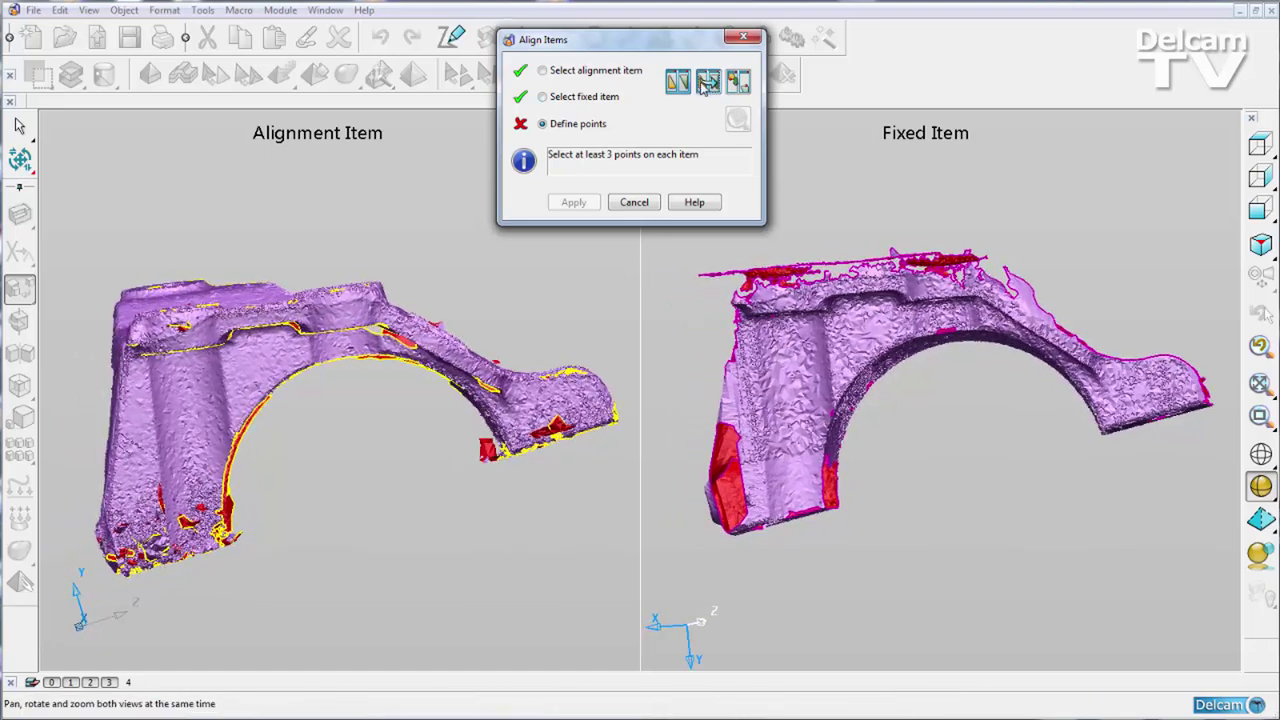
Step: Match the zoom and position of the two item views, and link them so they pan, rotate and zoom together
scroll(530, 282, "down", 4)
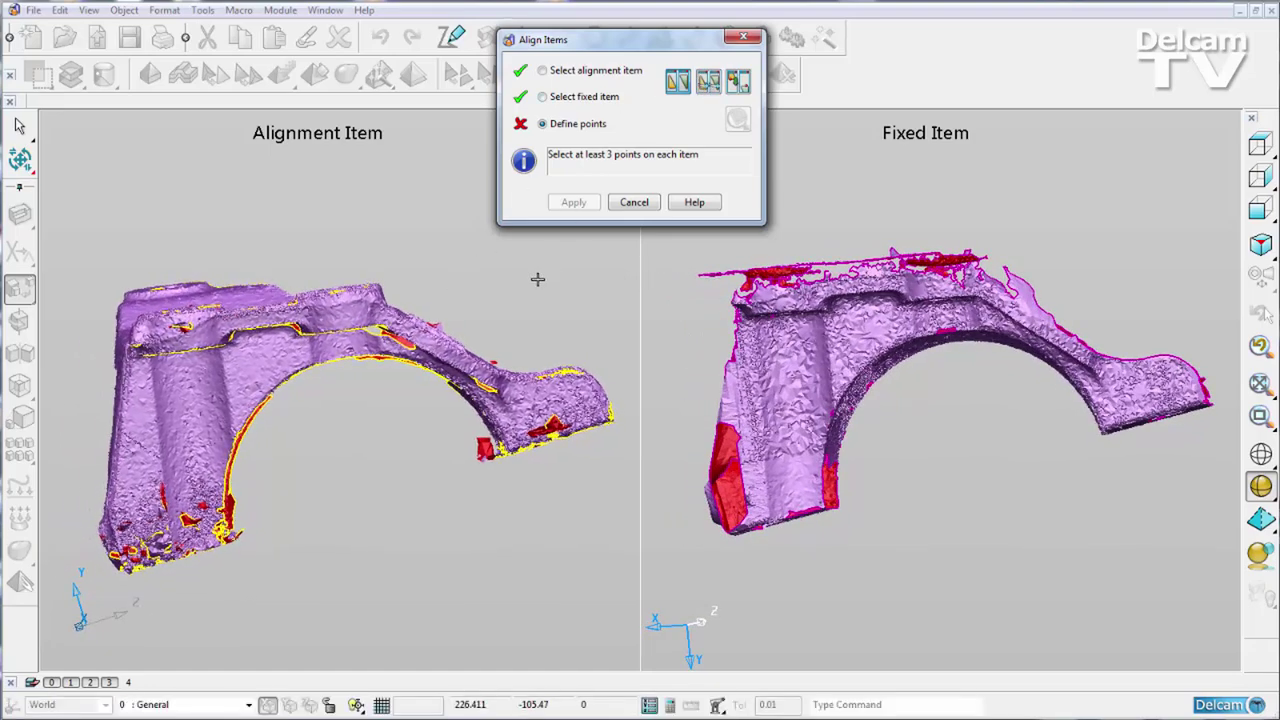
scroll(522, 285, "down", 4)
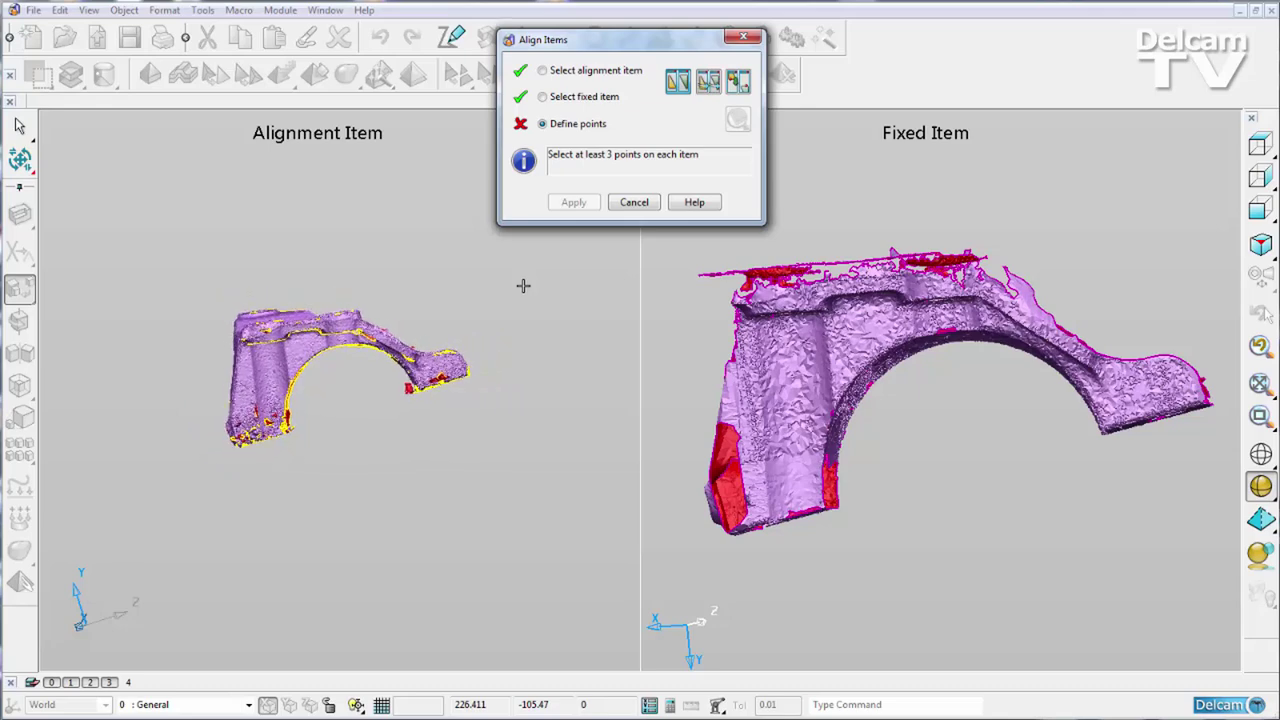
left_click(737, 82)
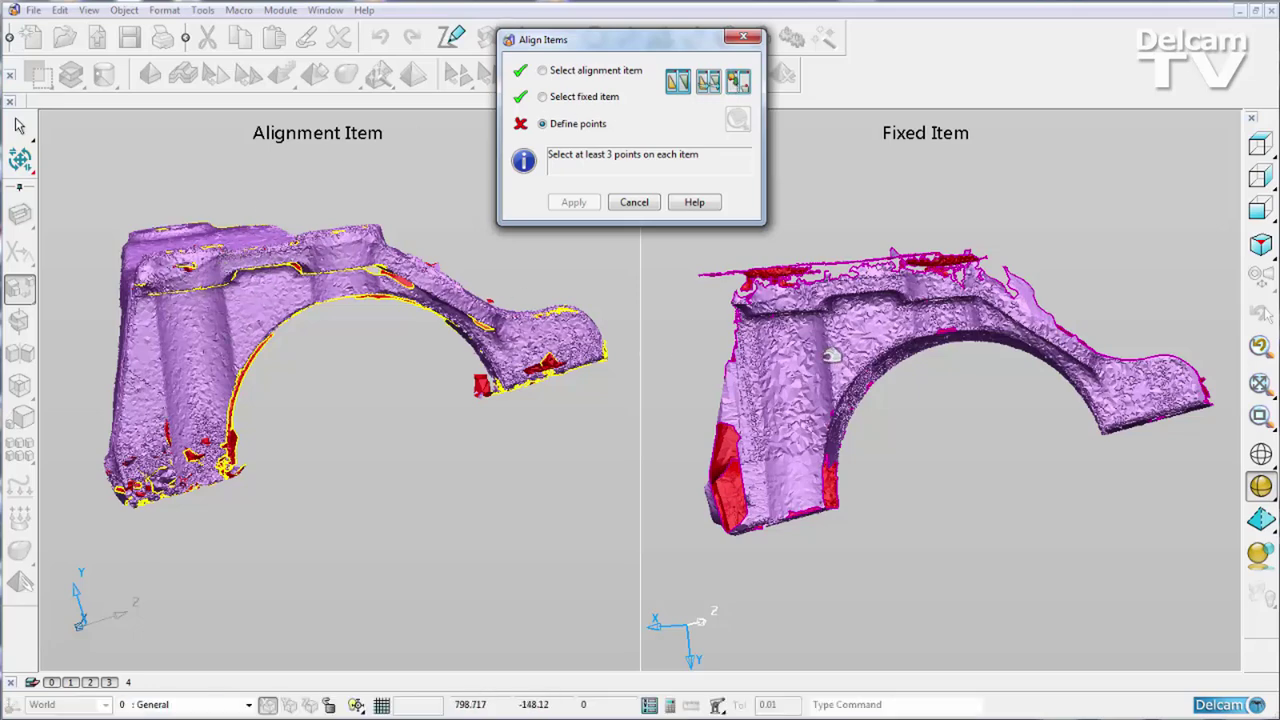
middle_click_drag(832, 356, 834, 366, "shift")
mouse_move(325, 338)
middle_mouse_down("shift")
mouse_move(343, 379)
mouse_move(326, 346)
middle_mouse_up("shift")
left_click(709, 83)
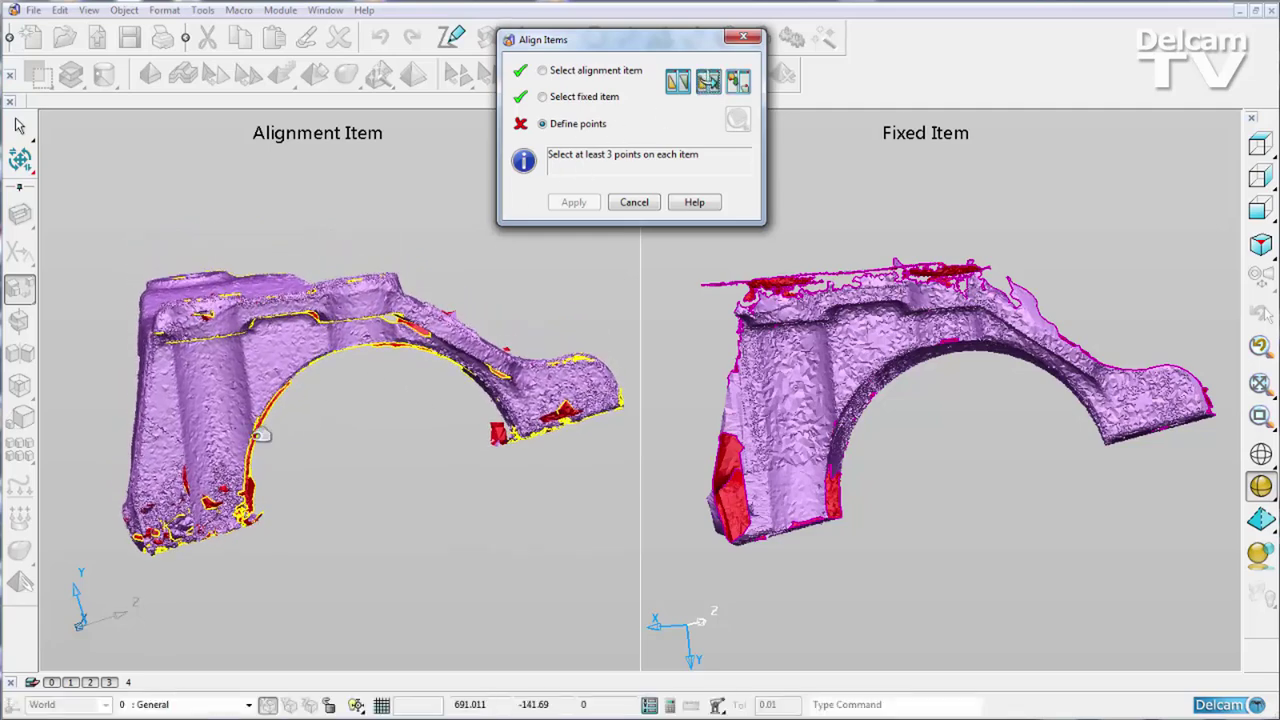
Step: Place three reference points on the alignment item, with the third at the corner of the side wall's stepped edge
middle_click_drag(198, 329, 203, 311)
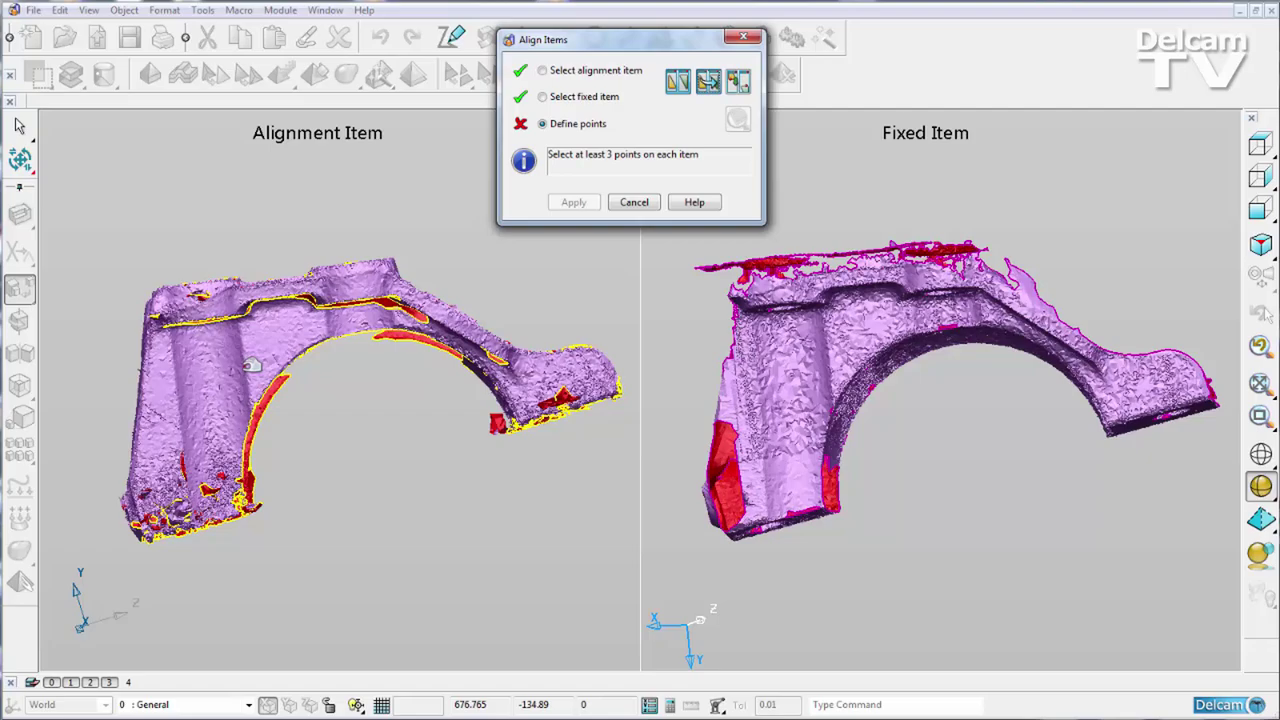
scroll(183, 340, "up", 5)
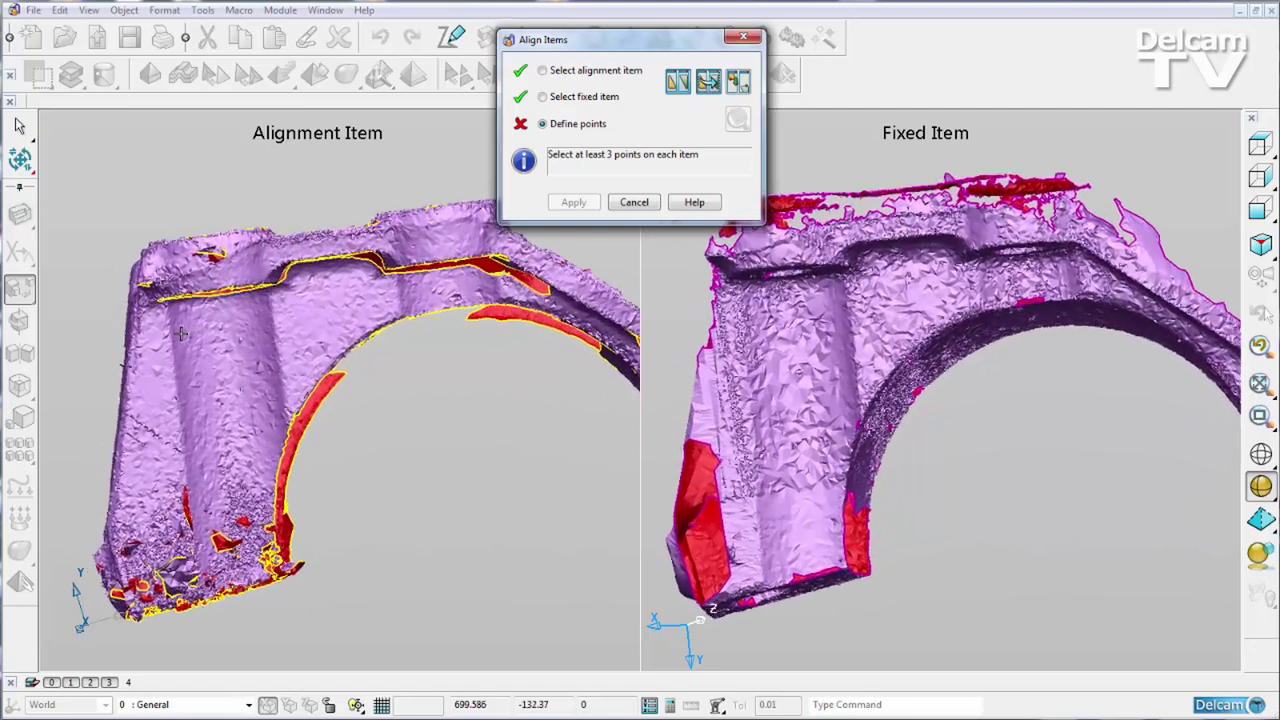
scroll(183, 334, "up", 5)
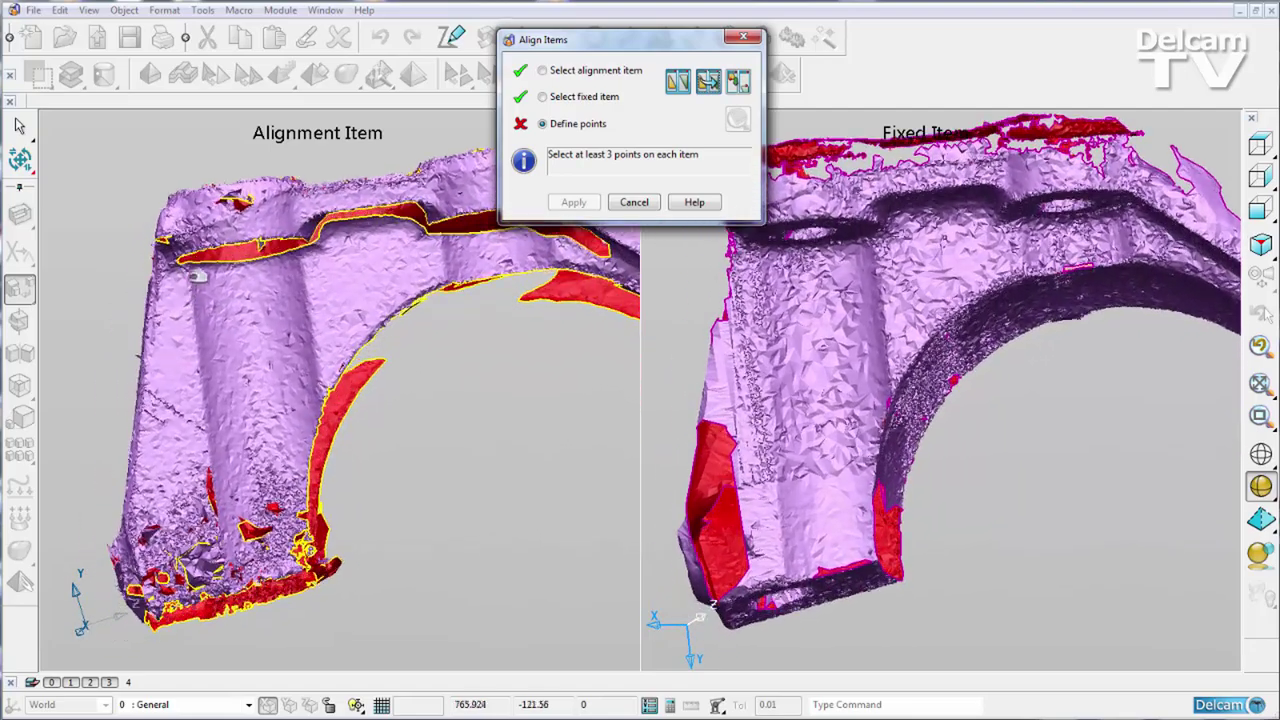
left_click(190, 277)
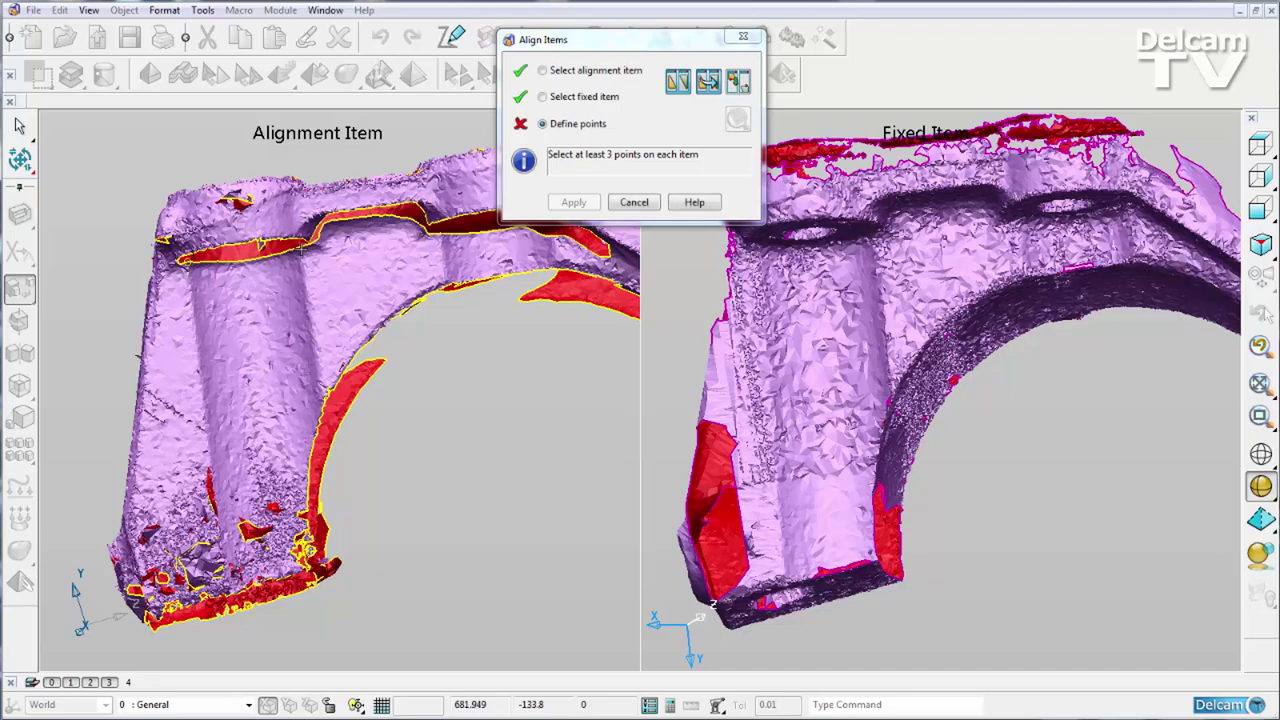
middle_click_drag(263, 378, 383, 446)
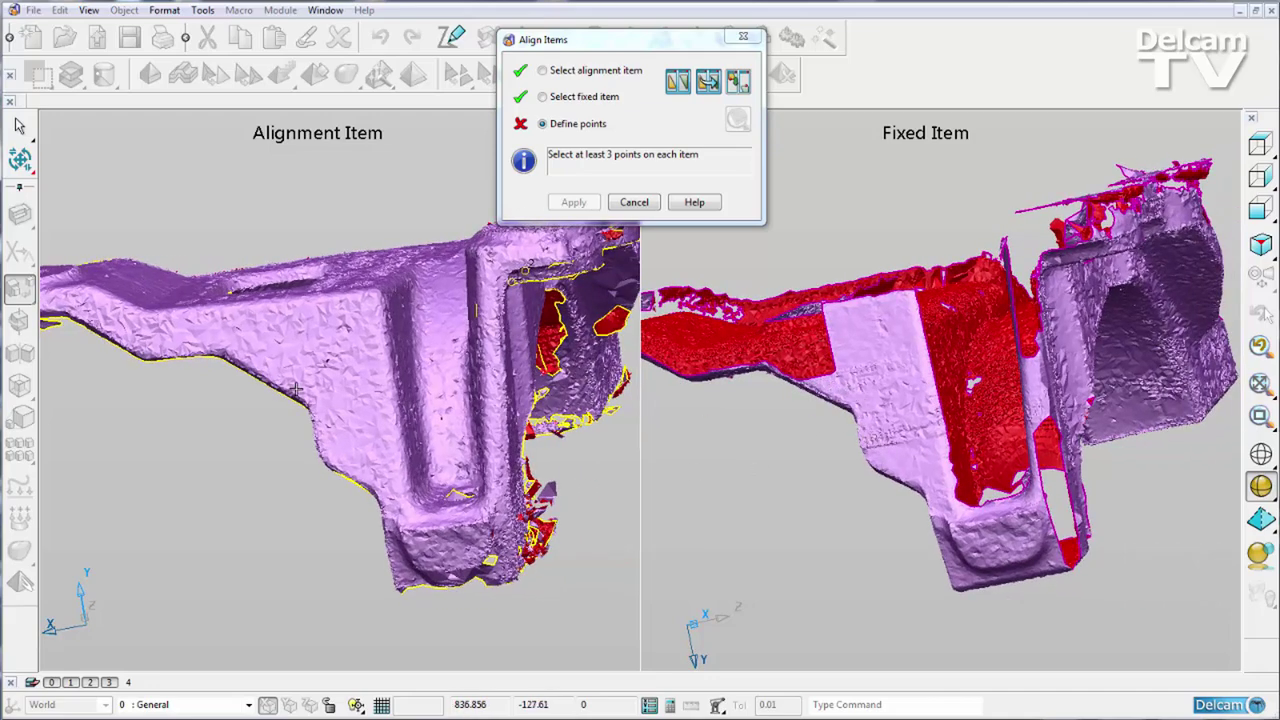
middle_click_drag(312, 410, 338, 410)
left_click(339, 402)
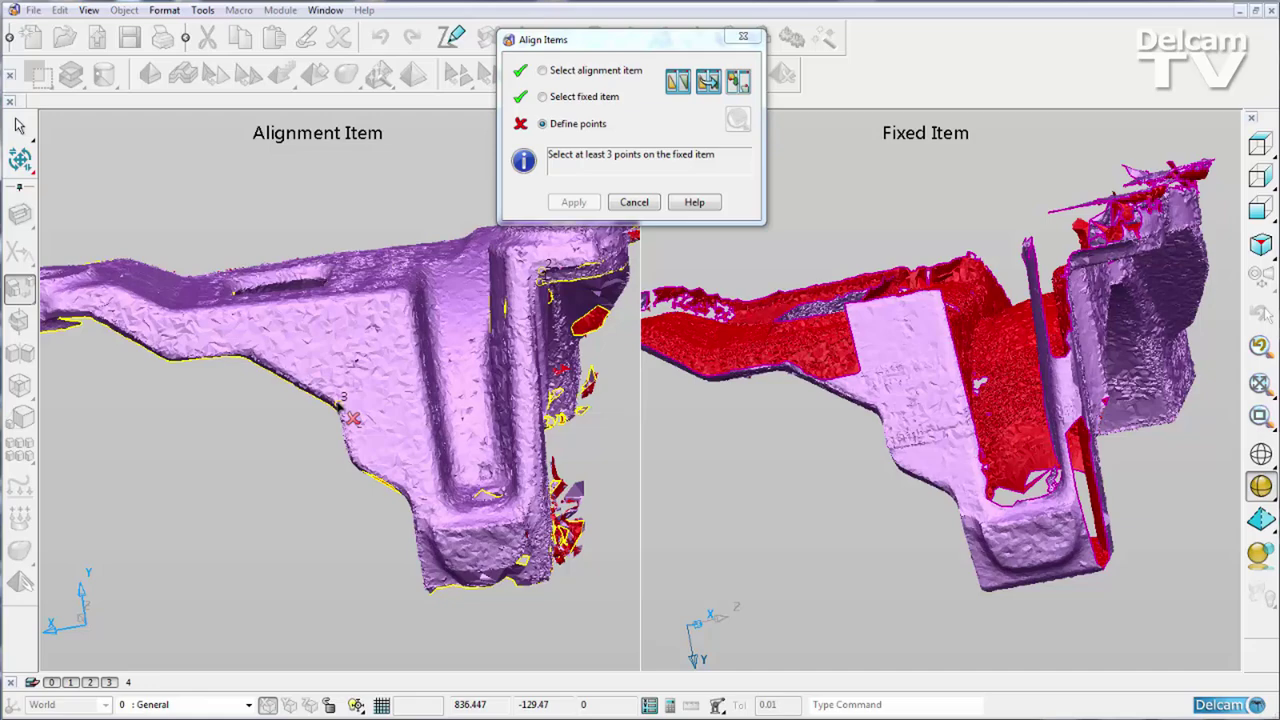
left_click(339, 405)
Step: Place the three matching points on the fixed item, removing and re-picking the third at the corner of the stepped edge
scroll(289, 500, "up", 3)
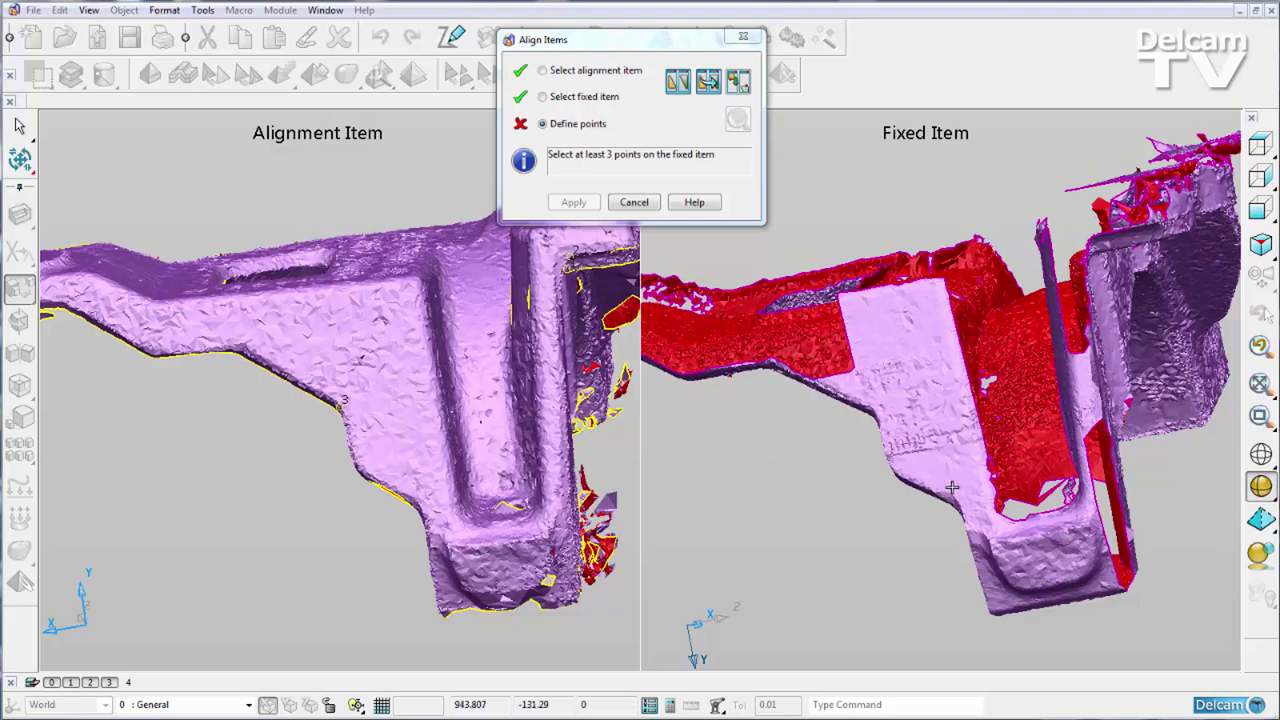
middle_click_drag(1080, 440, 880, 370)
middle_click_drag(1064, 368, 913, 392)
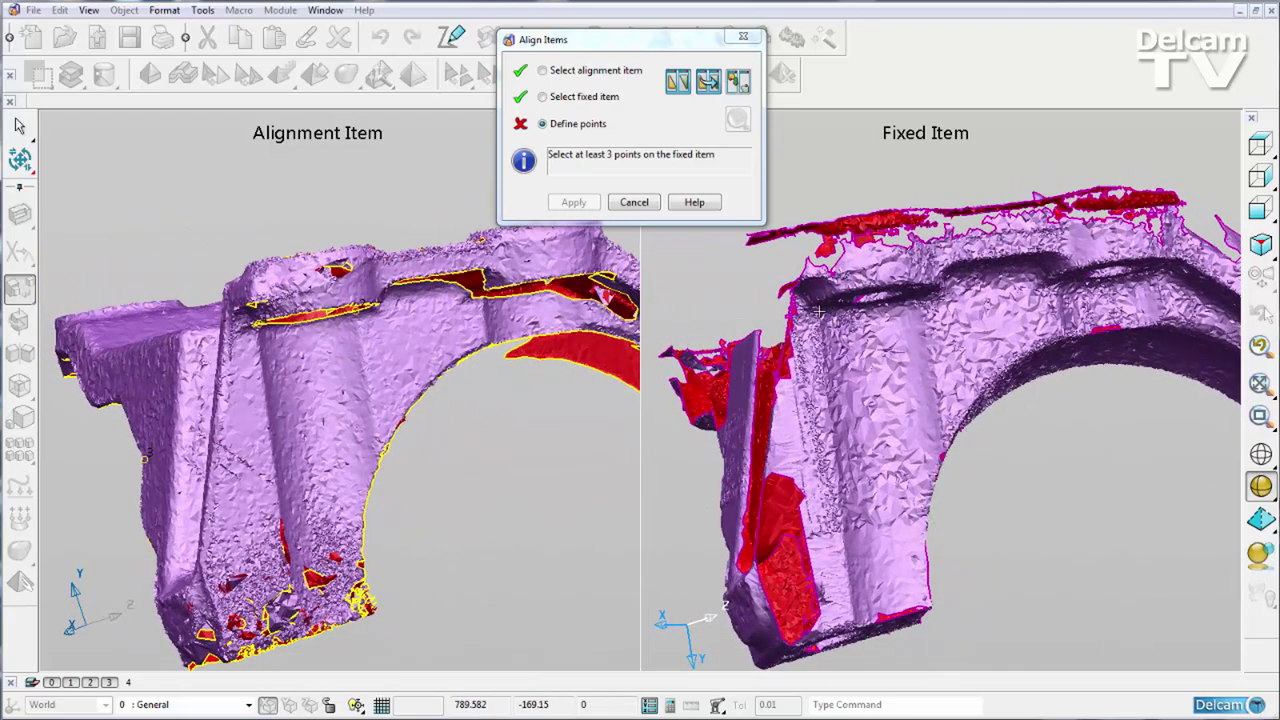
left_click(848, 357)
middle_click_drag(807, 401, 945, 378)
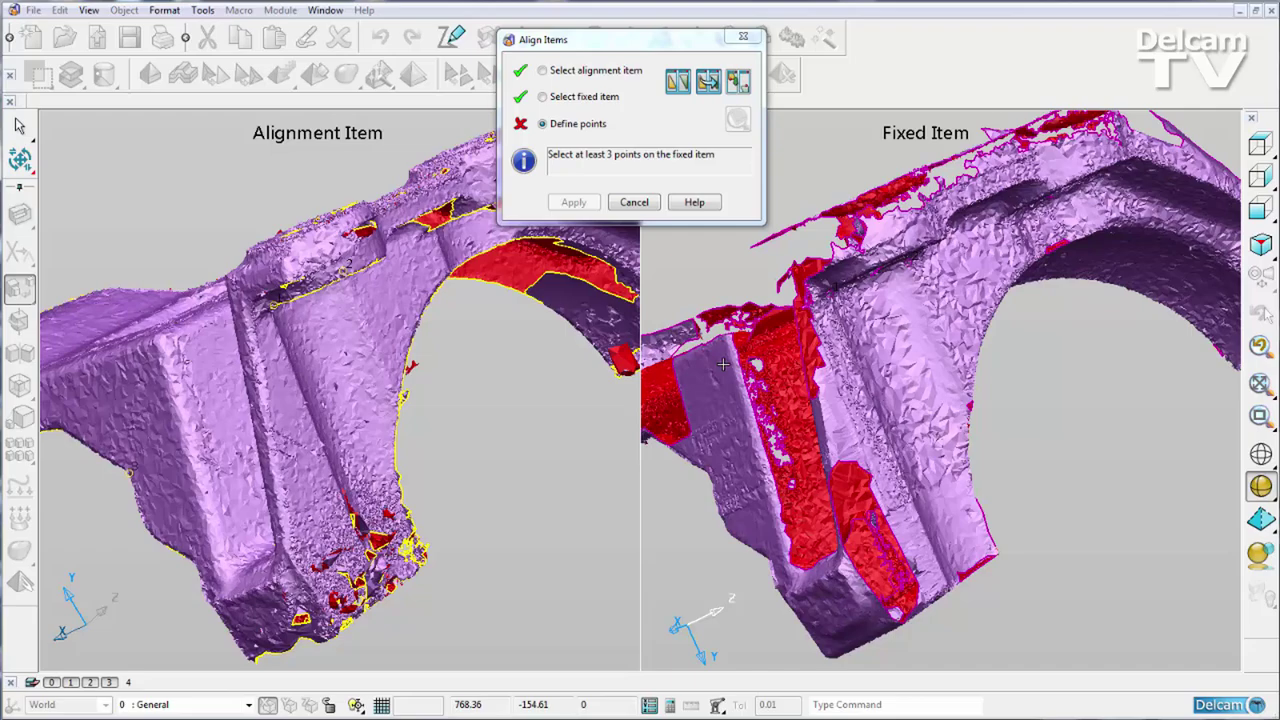
middle_click_drag(722, 365, 915, 408)
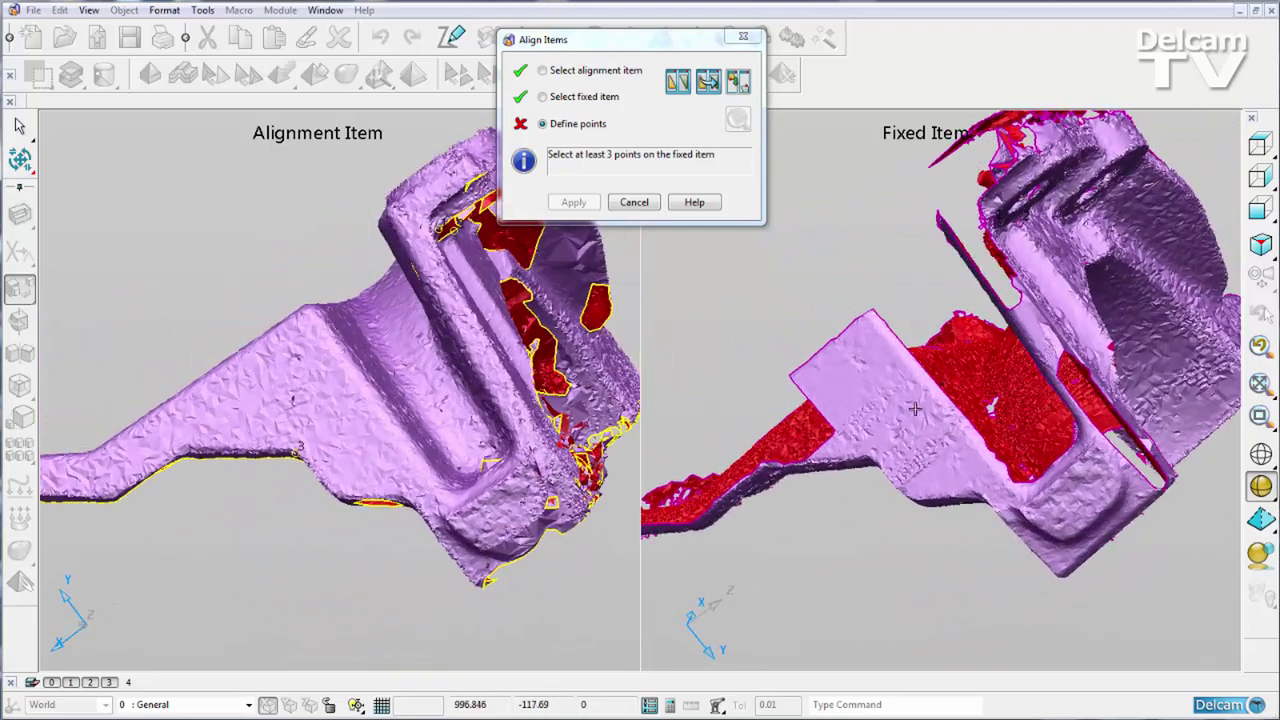
left_click(868, 455)
middle_click_drag(377, 472, 393, 467)
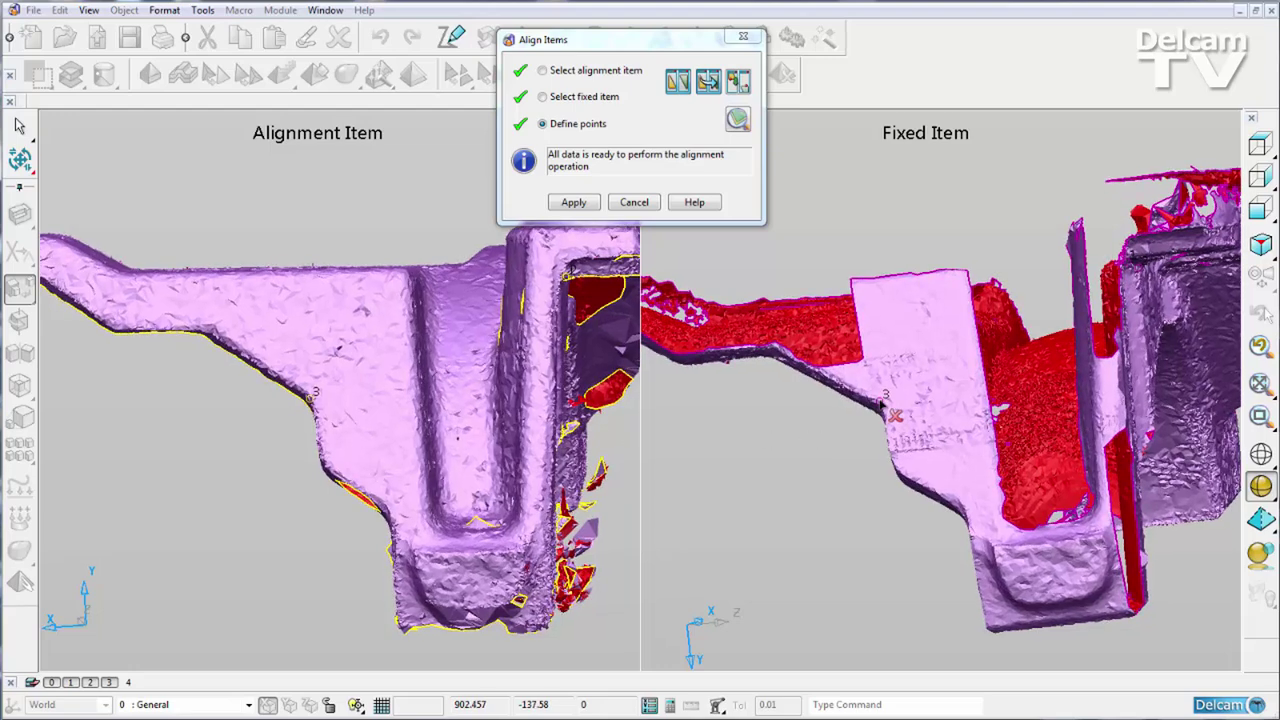
left_click(893, 414)
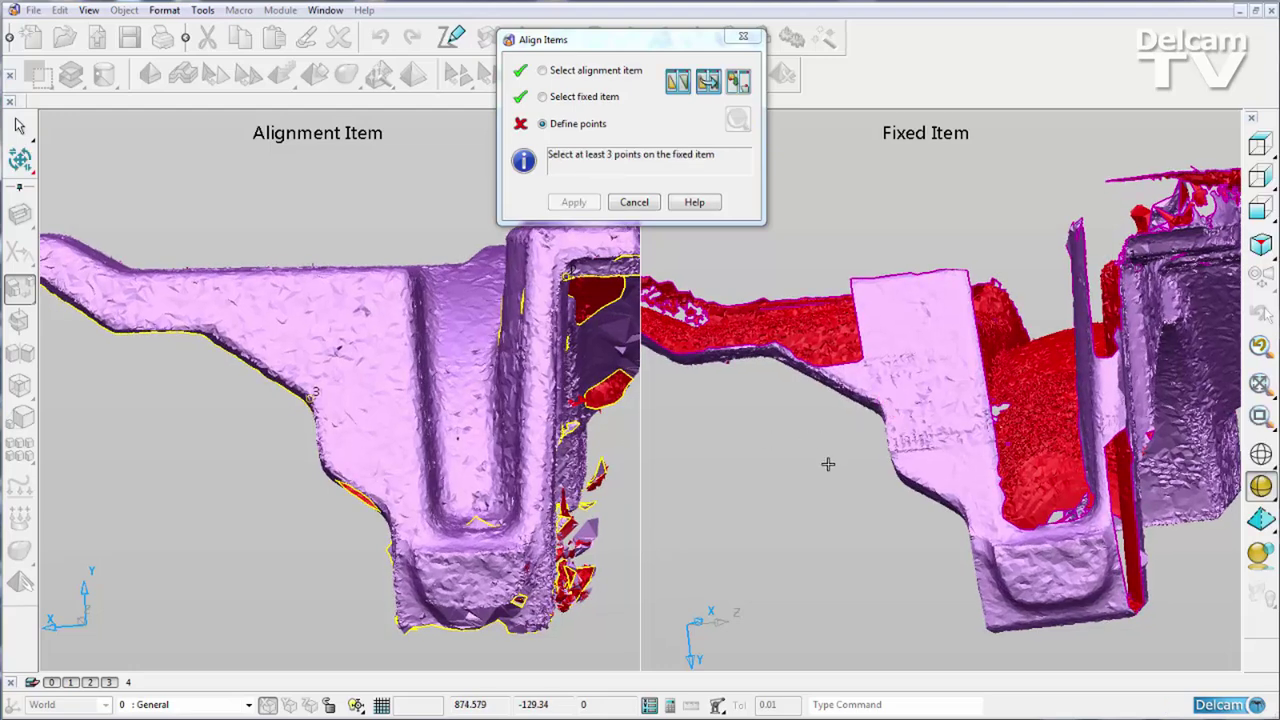
left_click(878, 400)
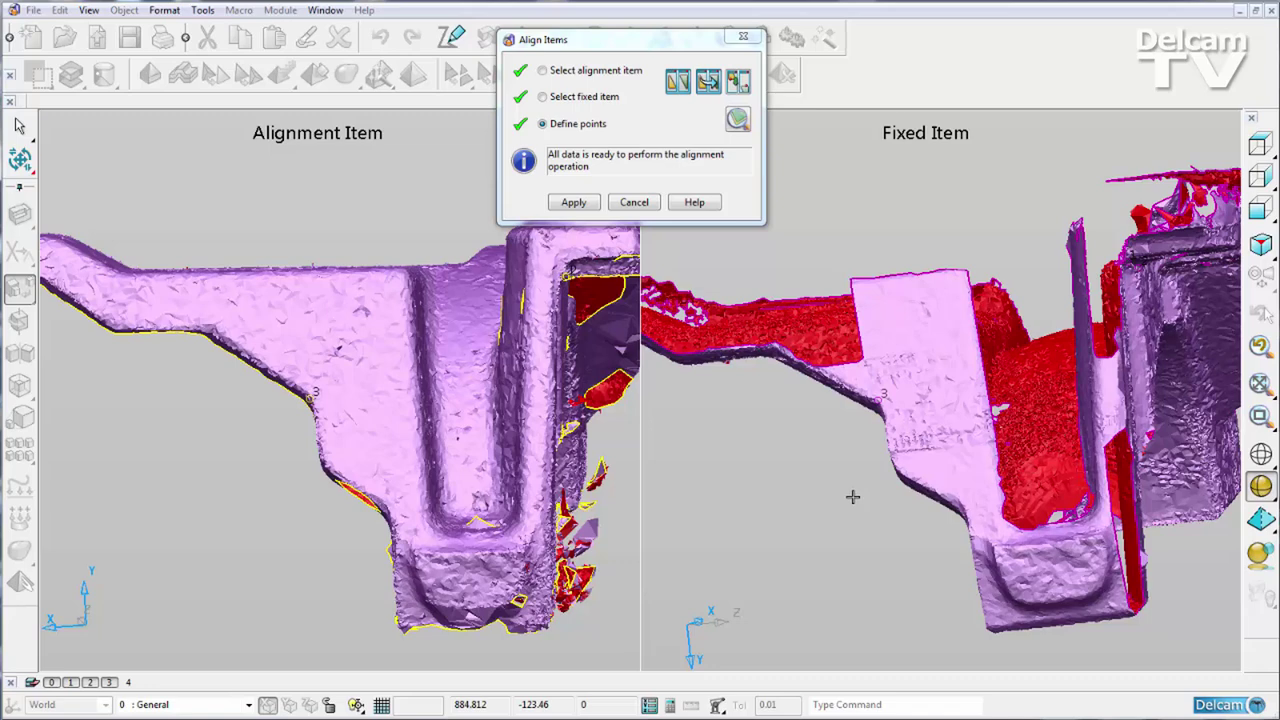
Step: Preview the alignment of the two scans, apply it and close the Align Items dialog
left_click(737, 120)
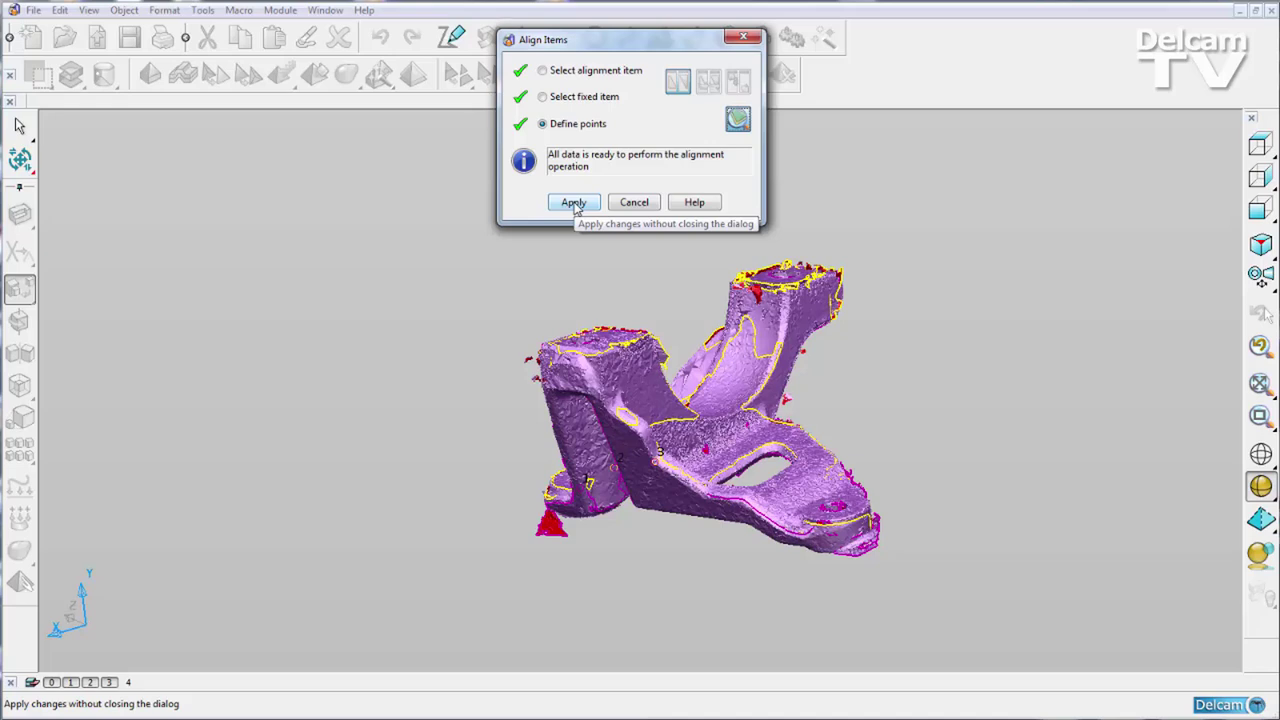
left_click(574, 203)
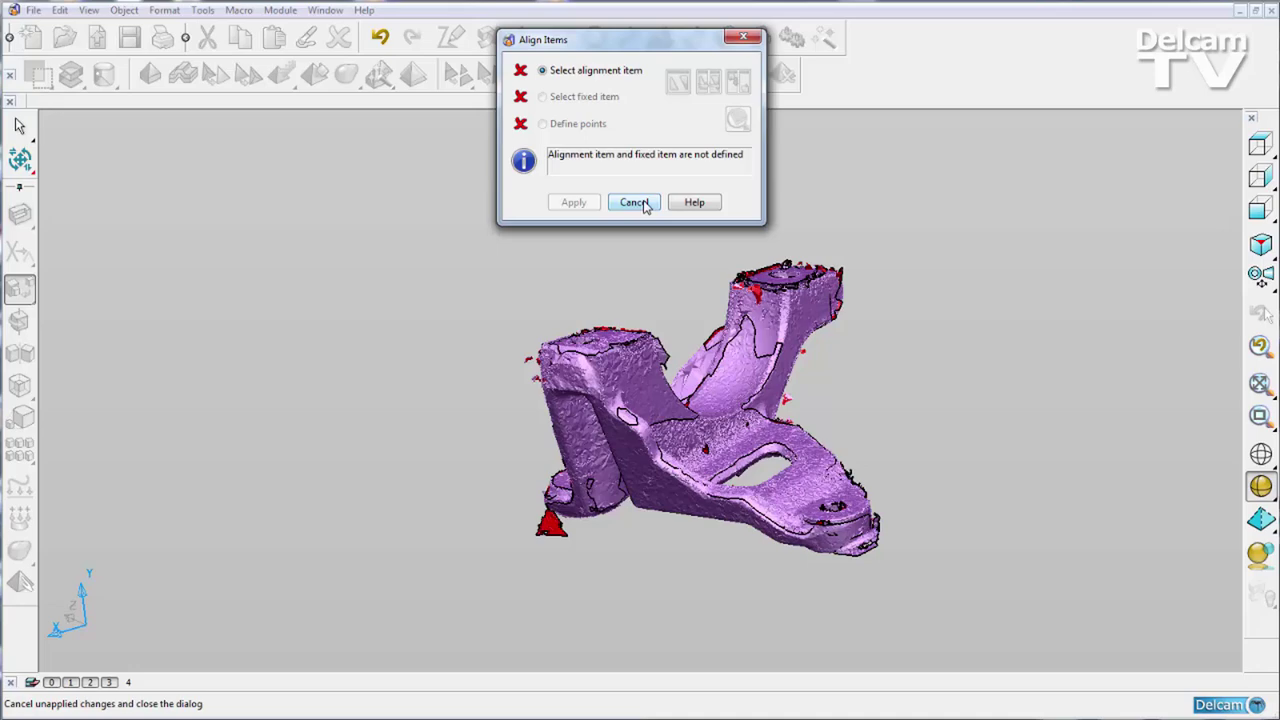
left_click(636, 202)
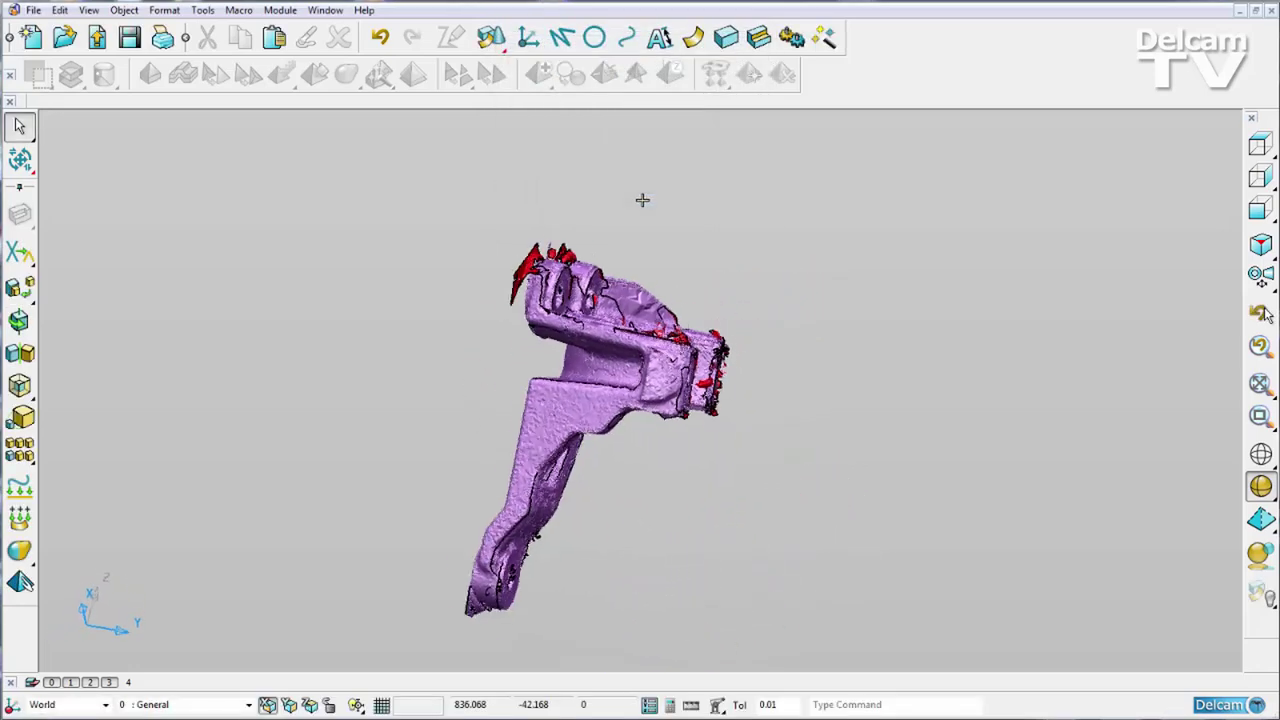
Step: Change the mesh display of the two aligned scans to plain shaded triangles, without the highlighted open edges
mouse_move(1264, 487)
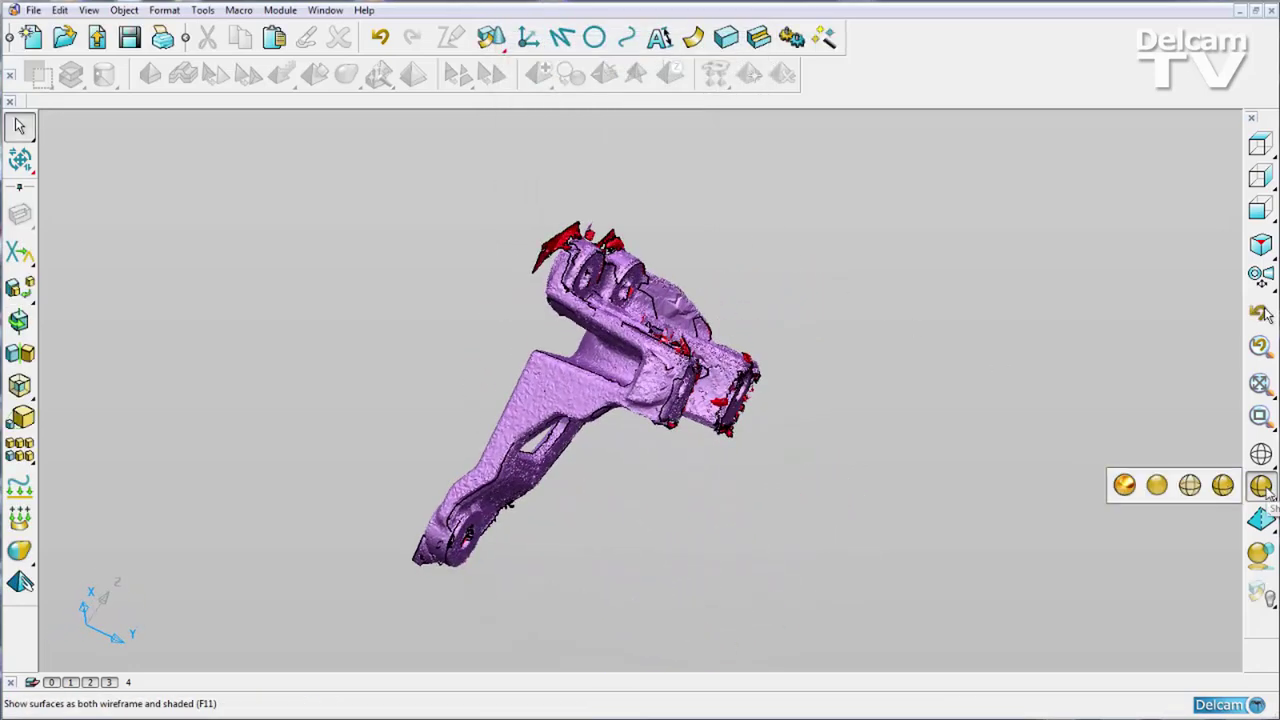
mouse_move(1264, 518)
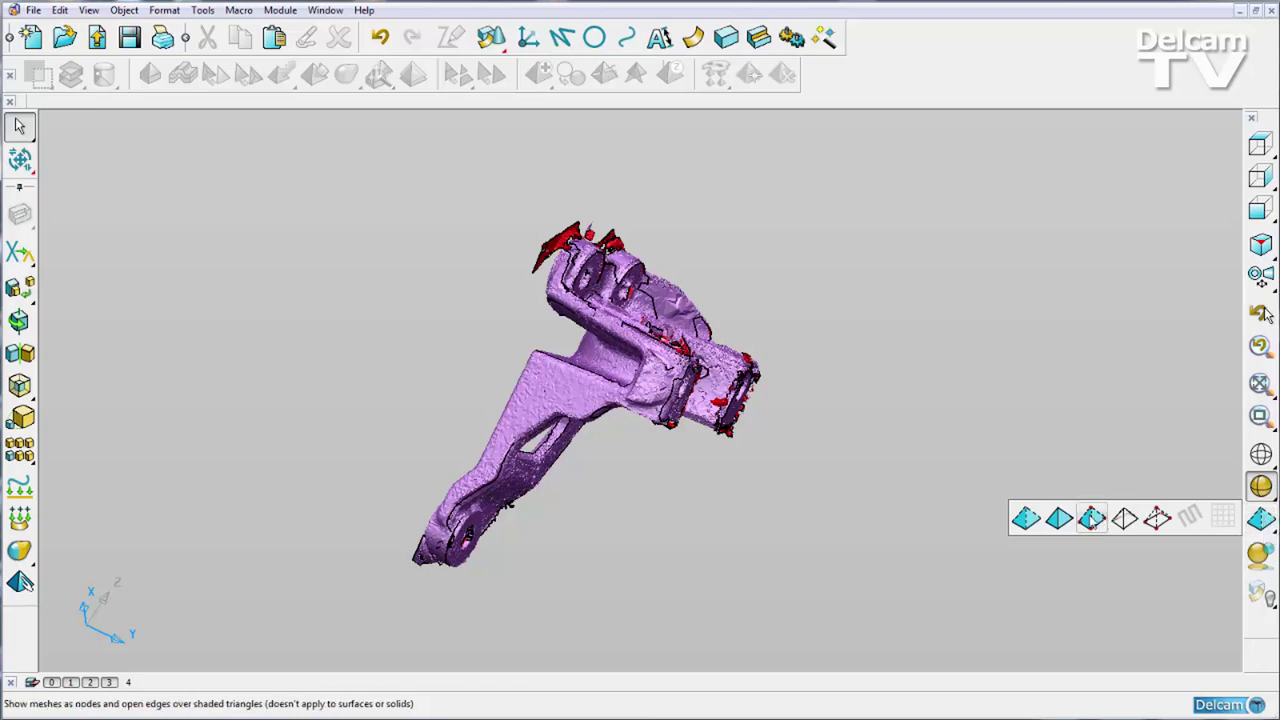
left_click(1059, 518)
left_click(1052, 493)
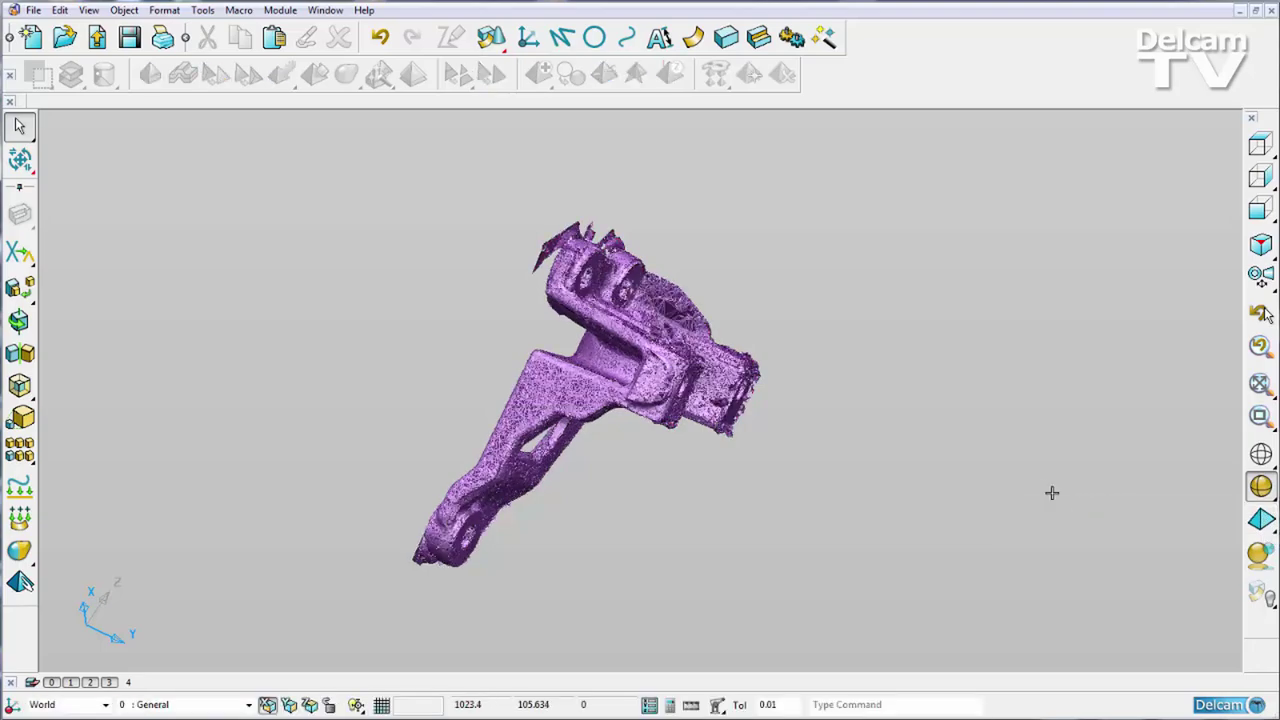
middle_click_drag(1052, 493, 1050, 491)
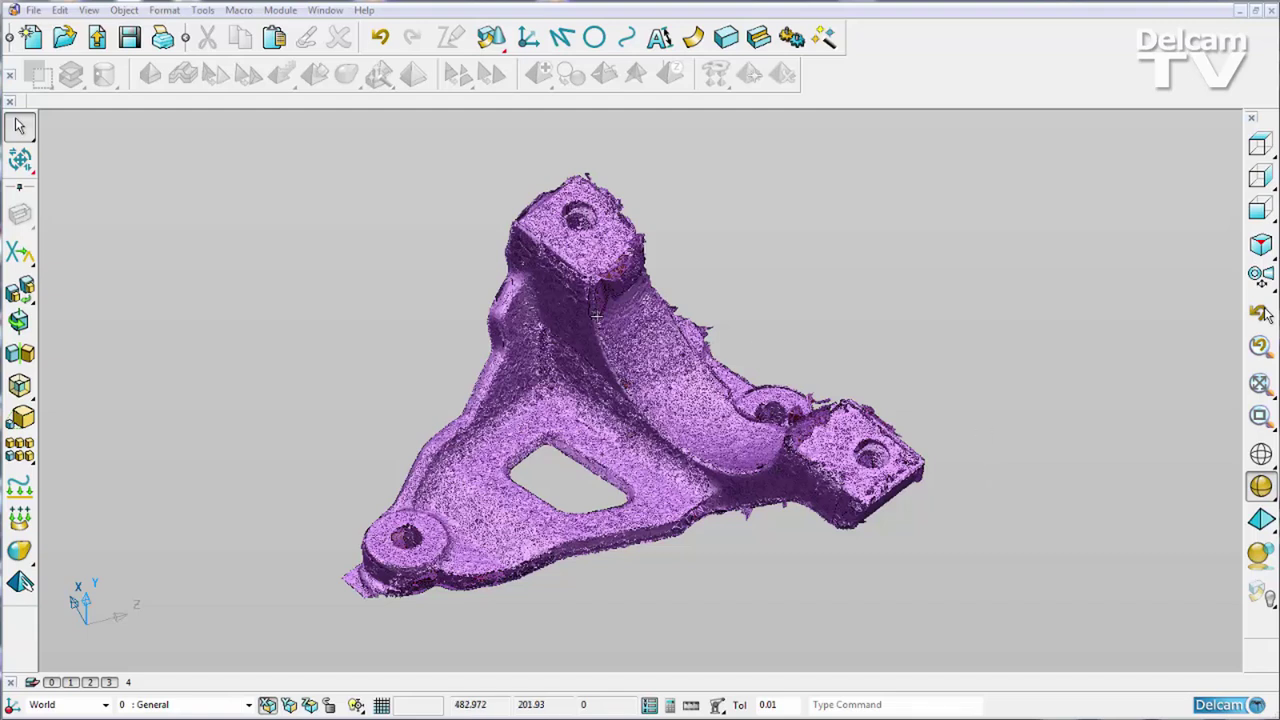
Step: Refine the alignment with Best-fit Align, using one scan as the item to align and the other as the fixed item, and close the dialog
left_click(27, 292)
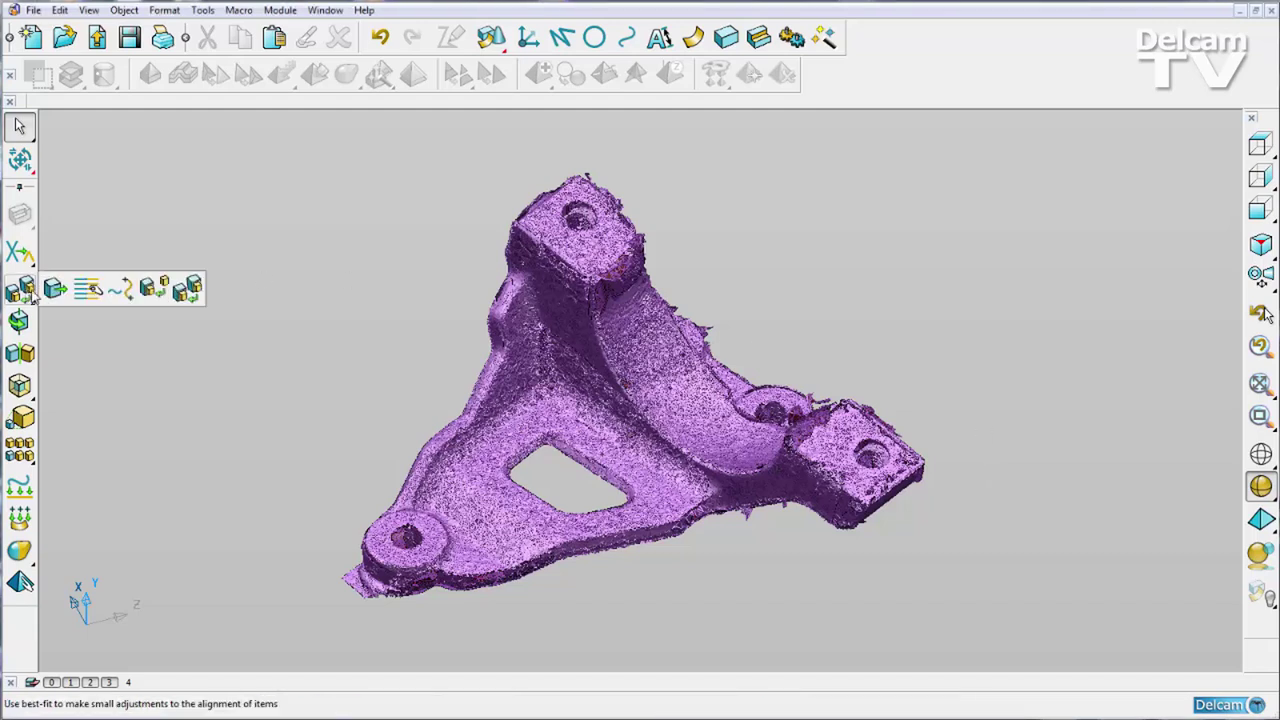
left_click(191, 291)
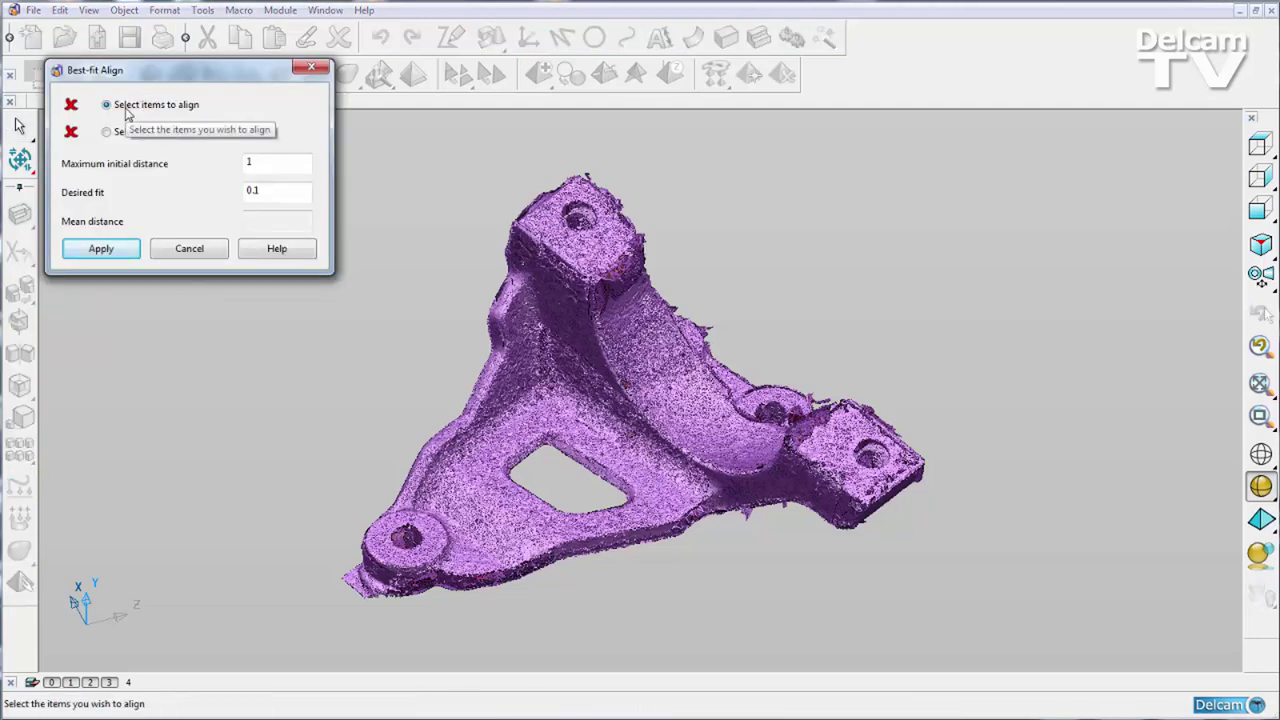
left_click(535, 372)
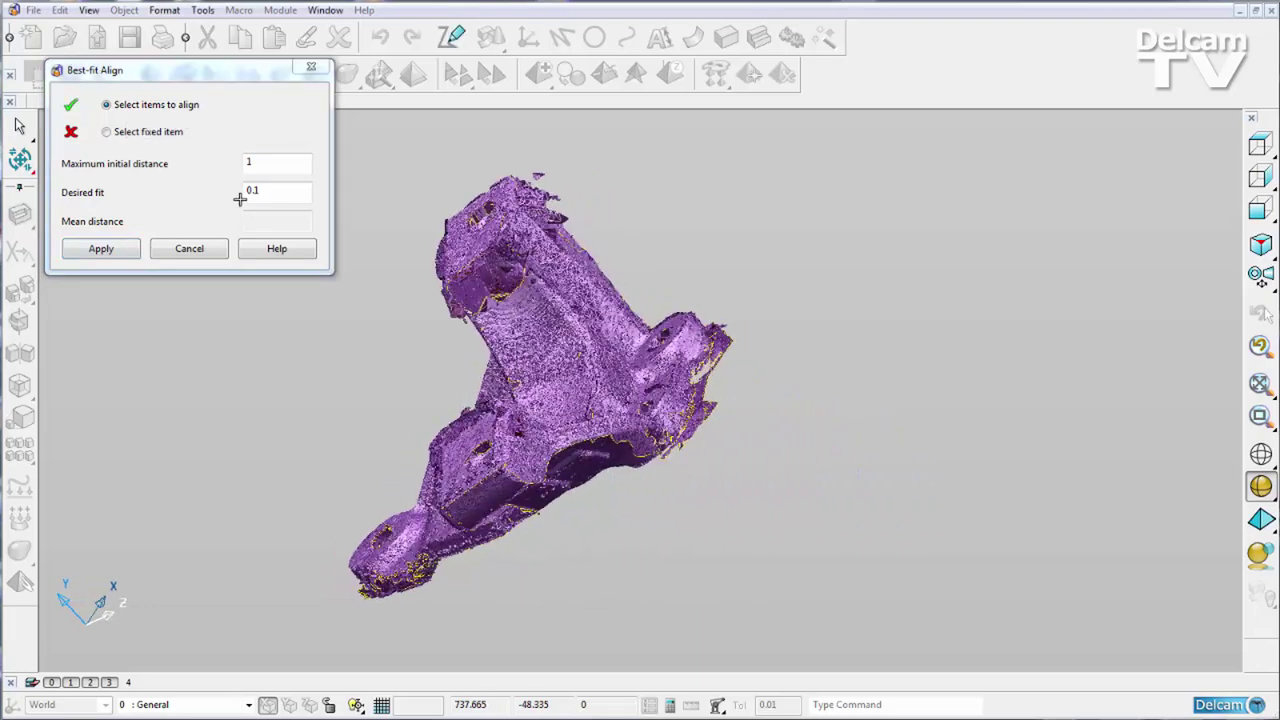
left_click(107, 131)
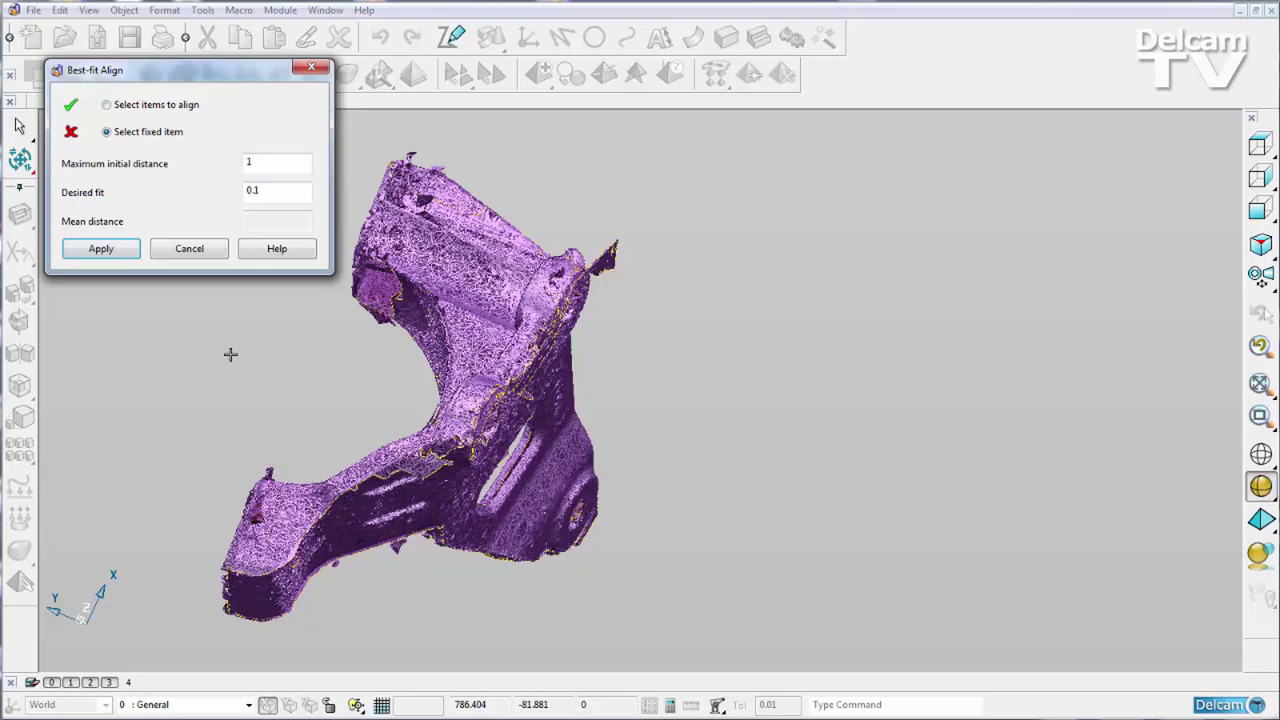
left_click(550, 524)
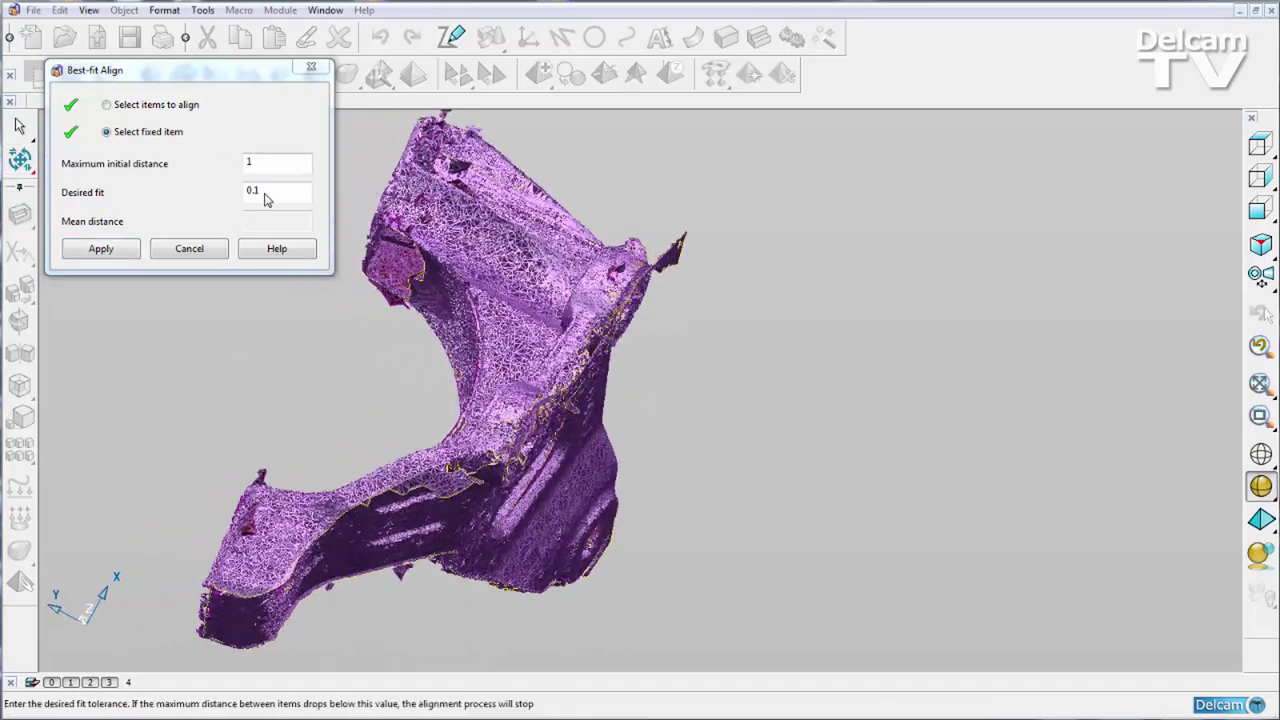
left_click(101, 251)
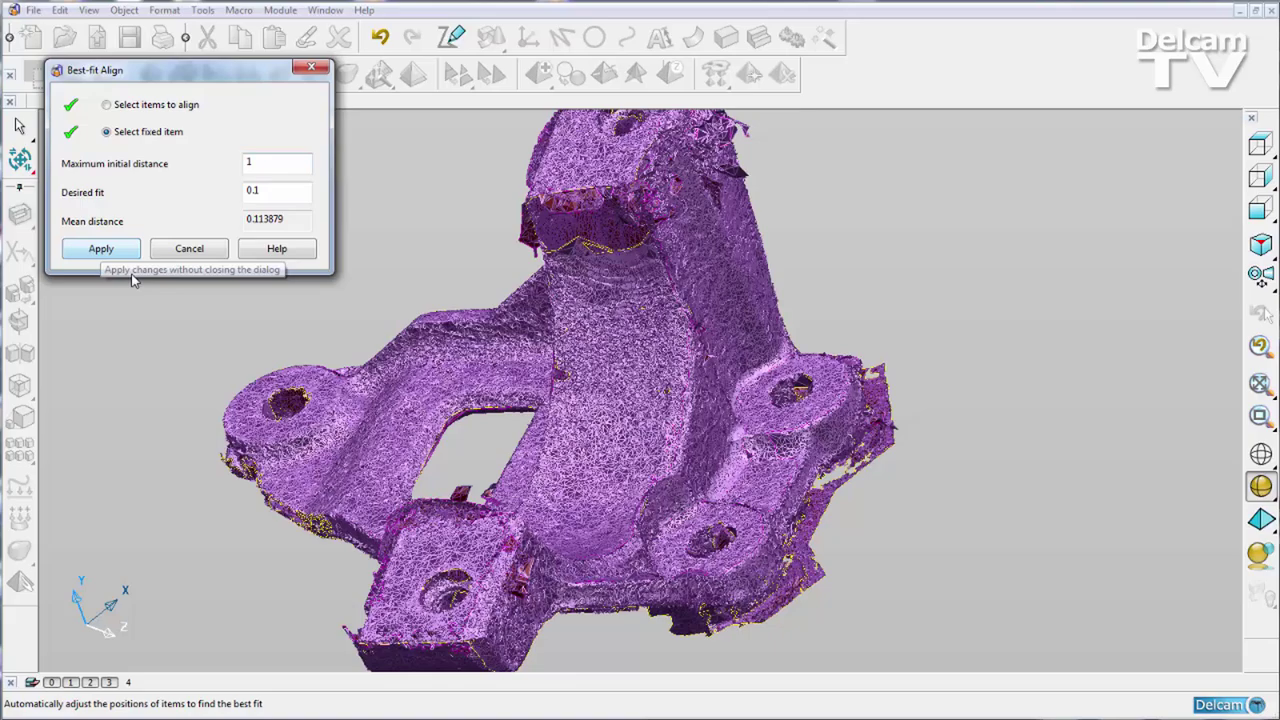
left_click(189, 249)
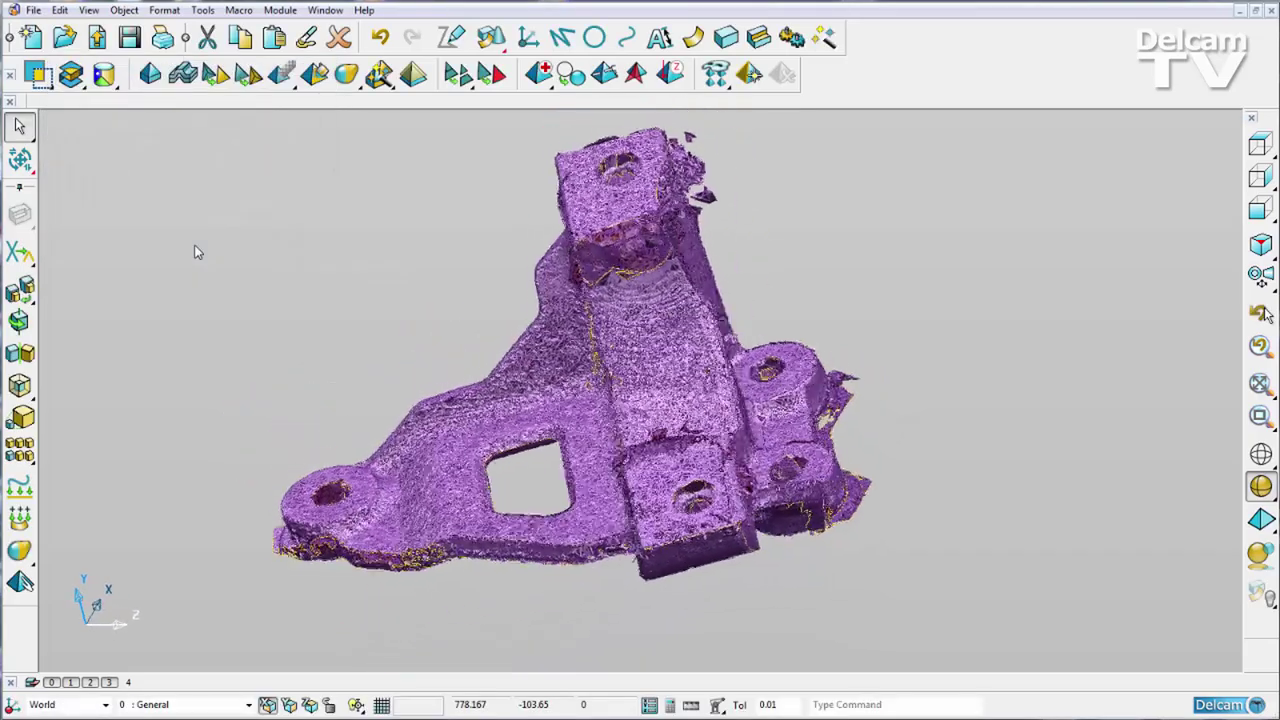